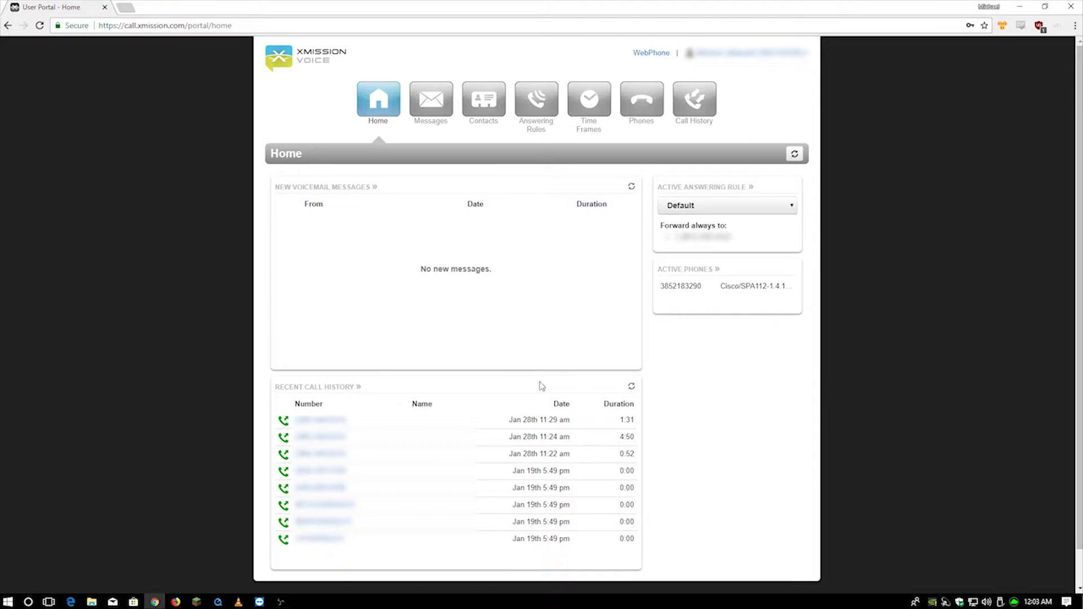
# Step: Look through the saved and trashed voicemail messages
pyautogui.click(438, 106)
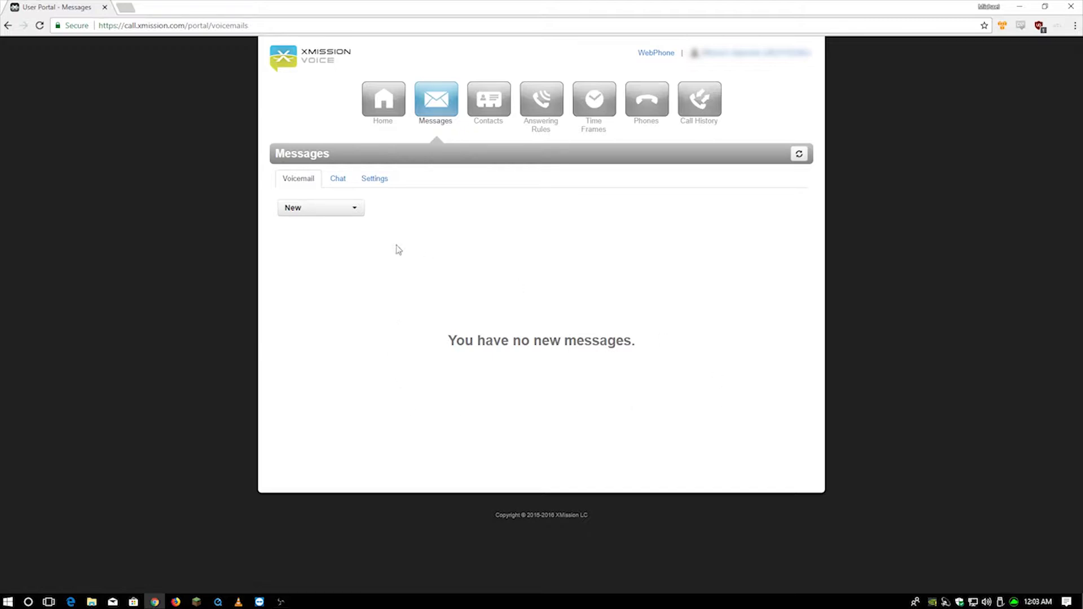
pyautogui.click(350, 209)
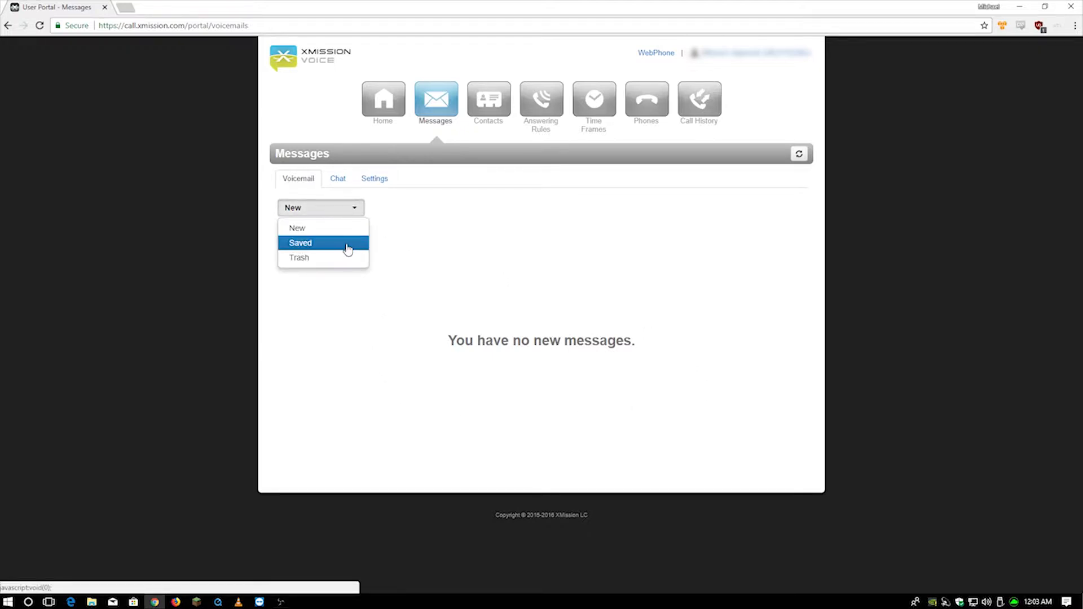
pyautogui.click(348, 249)
pyautogui.click(348, 213)
pyautogui.click(346, 258)
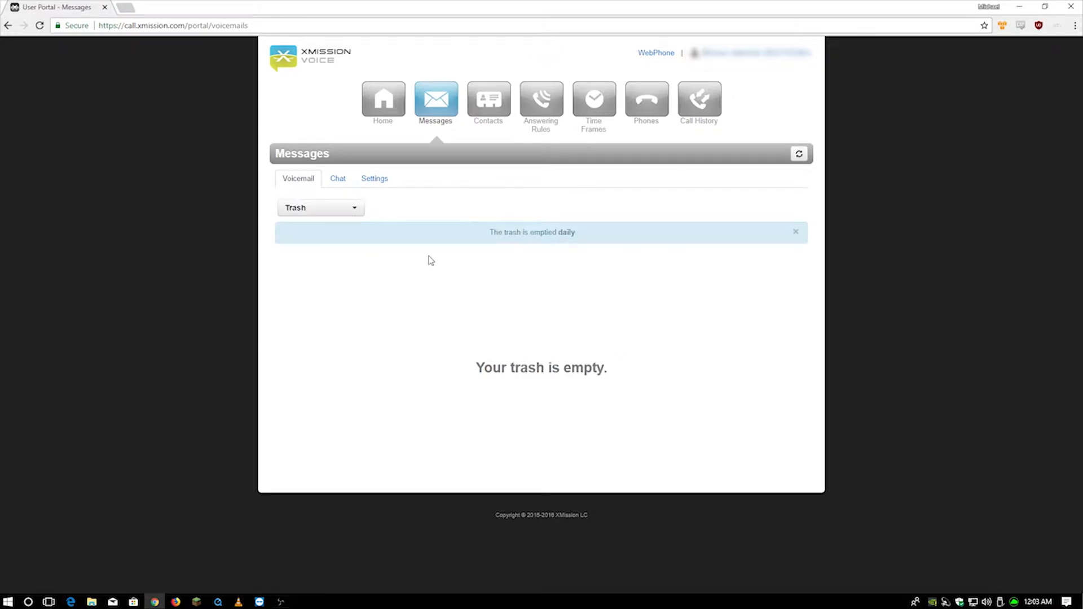
# Step: In the voicemail settings, keep voicemail enabled, set Email Notification to "Send w/ attachment (leave as new)" and save
pyautogui.click(374, 179)
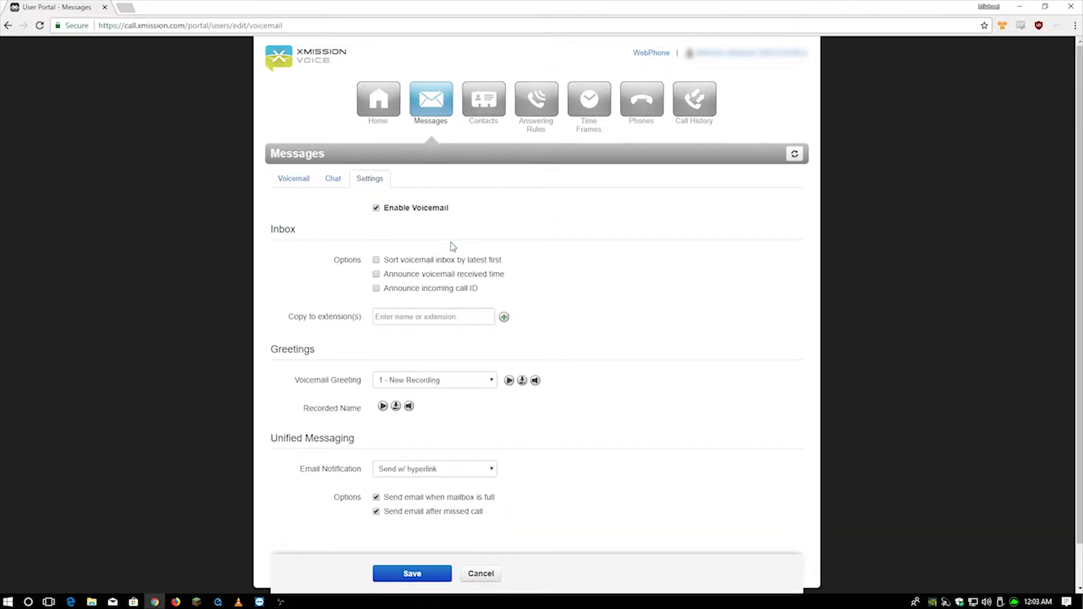
pyautogui.scroll(-1, 451, 246)
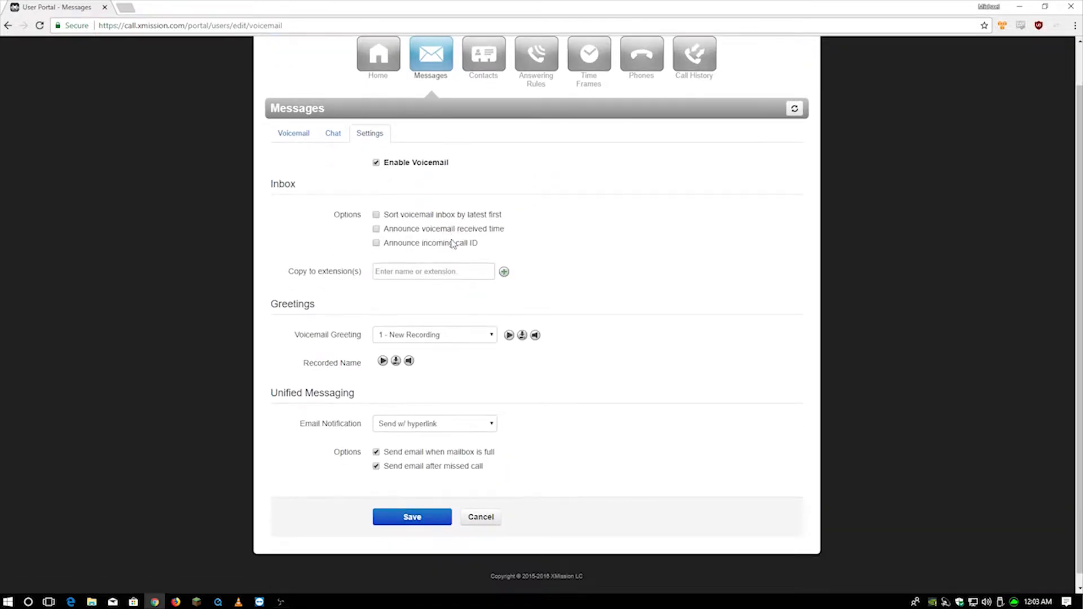
pyautogui.click(375, 164)
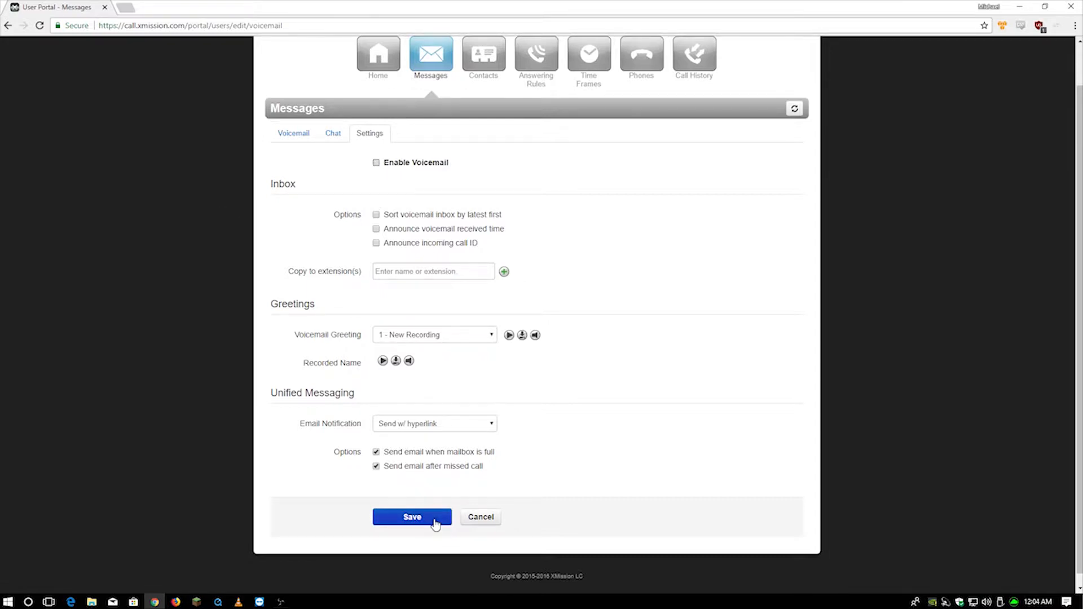
pyautogui.click(376, 163)
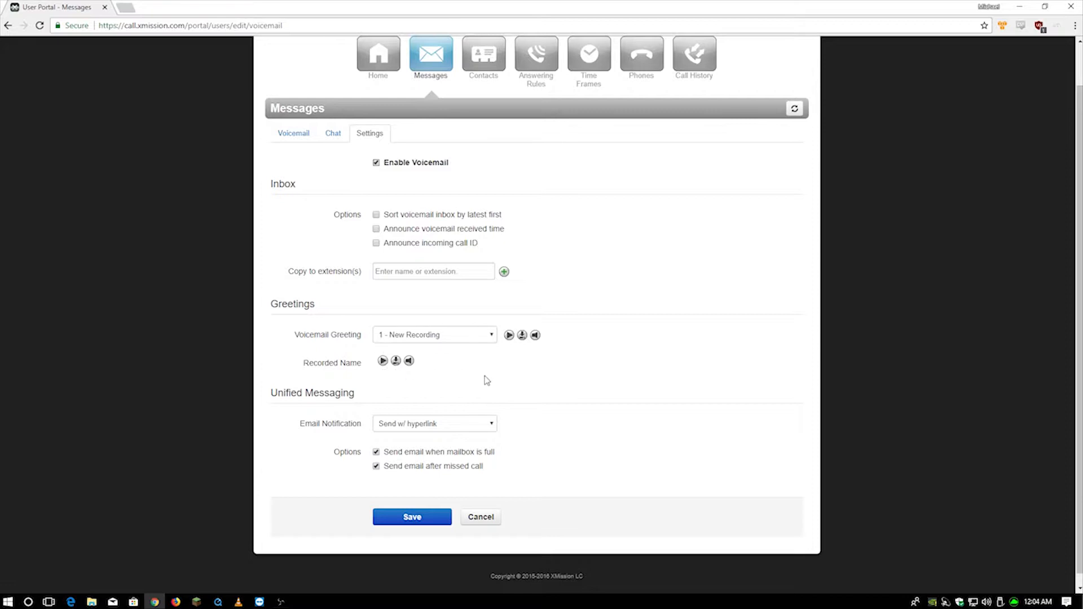
pyautogui.click(491, 427)
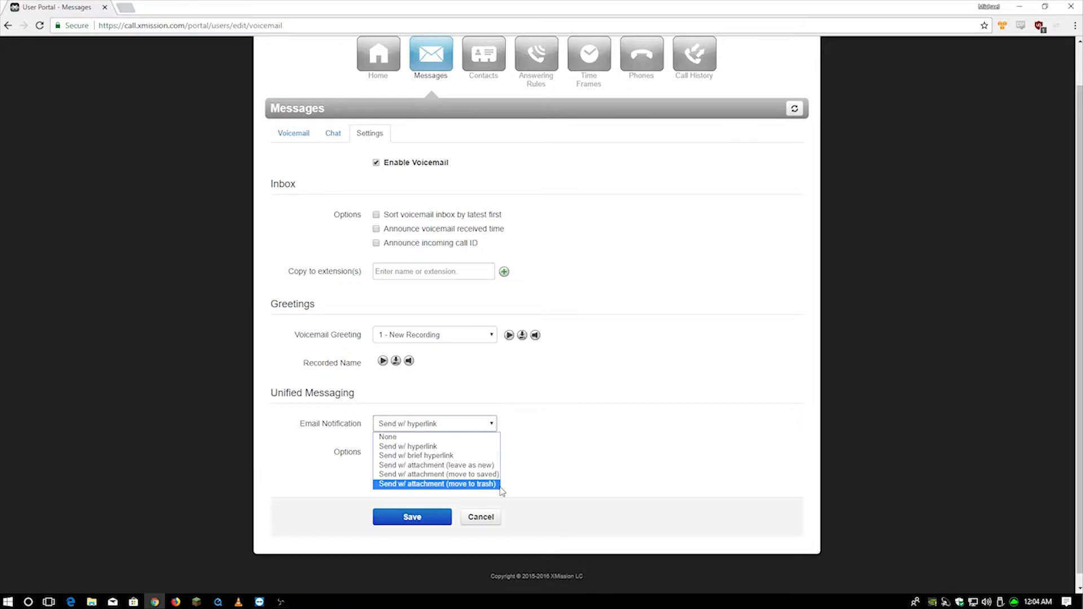
pyautogui.click(492, 465)
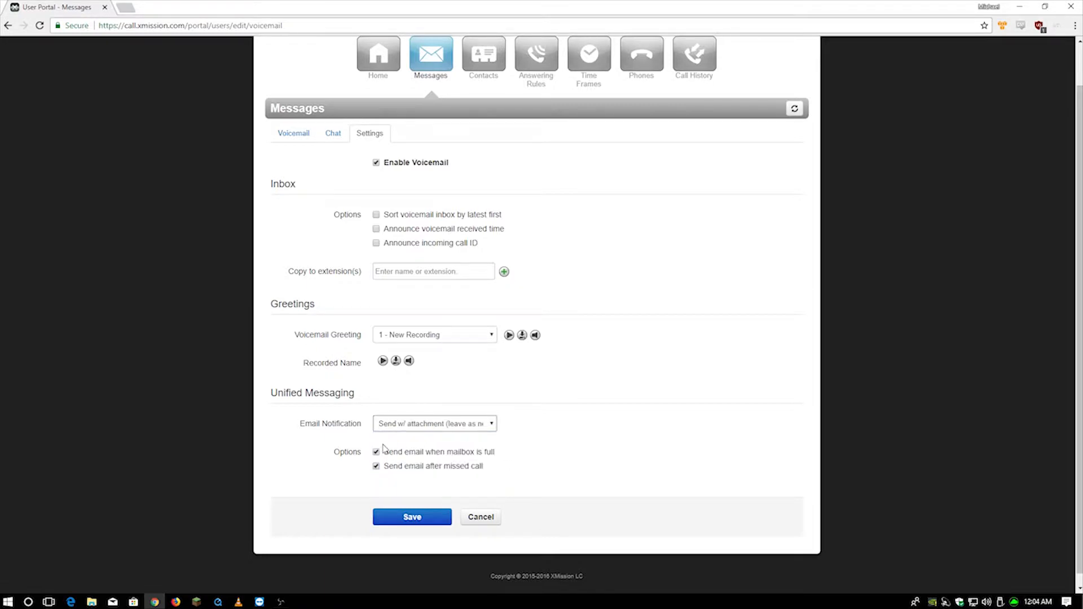
pyautogui.click(397, 517)
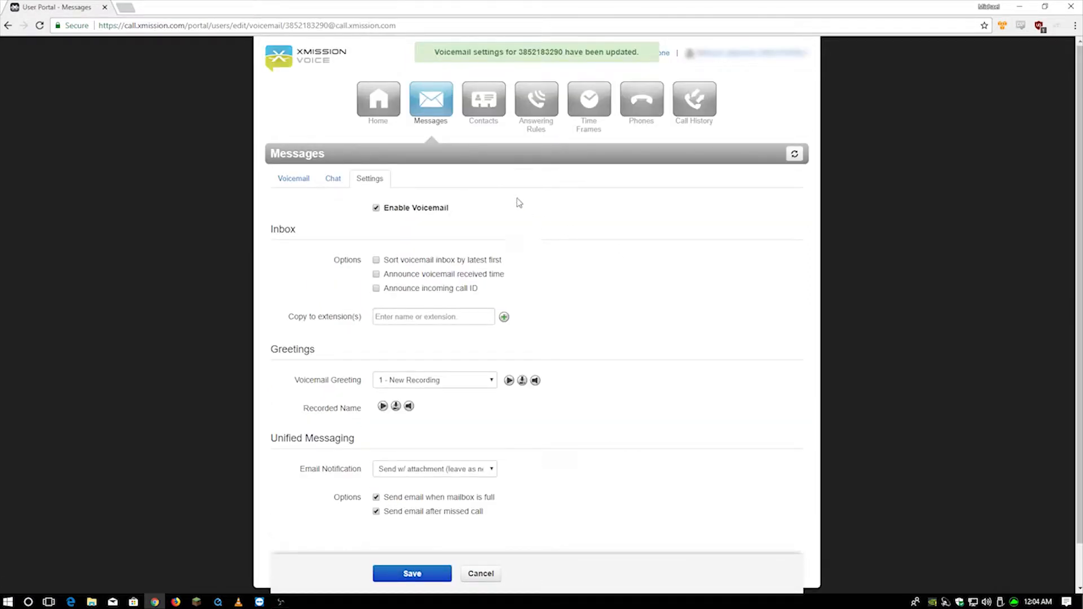
# Step: Examine the name, phone number and email fields of a new contact form in Contacts without saving a contact
pyautogui.click(484, 99)
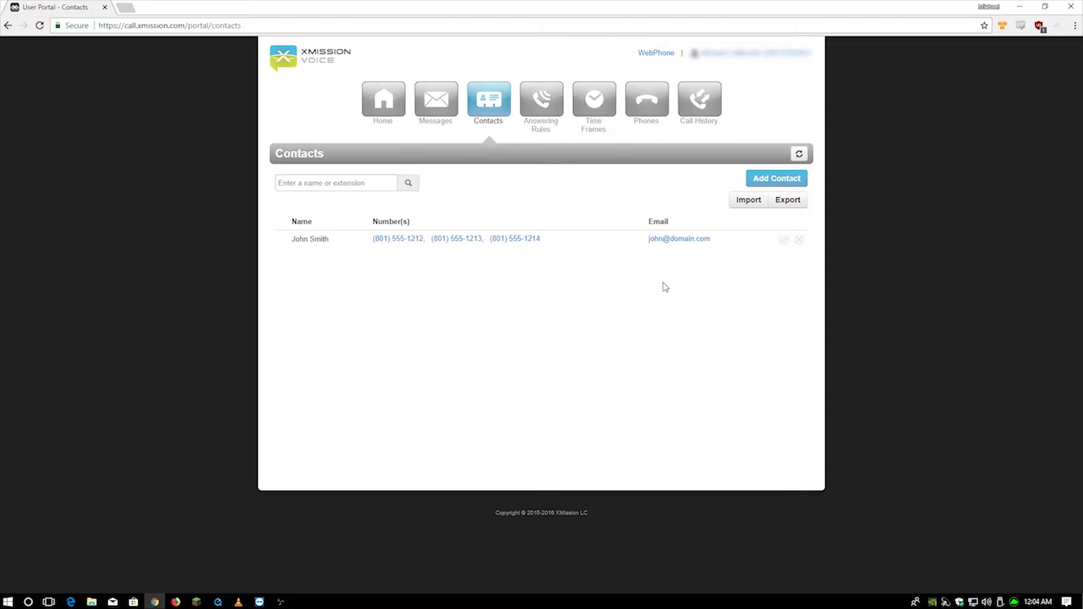
pyautogui.click(780, 179)
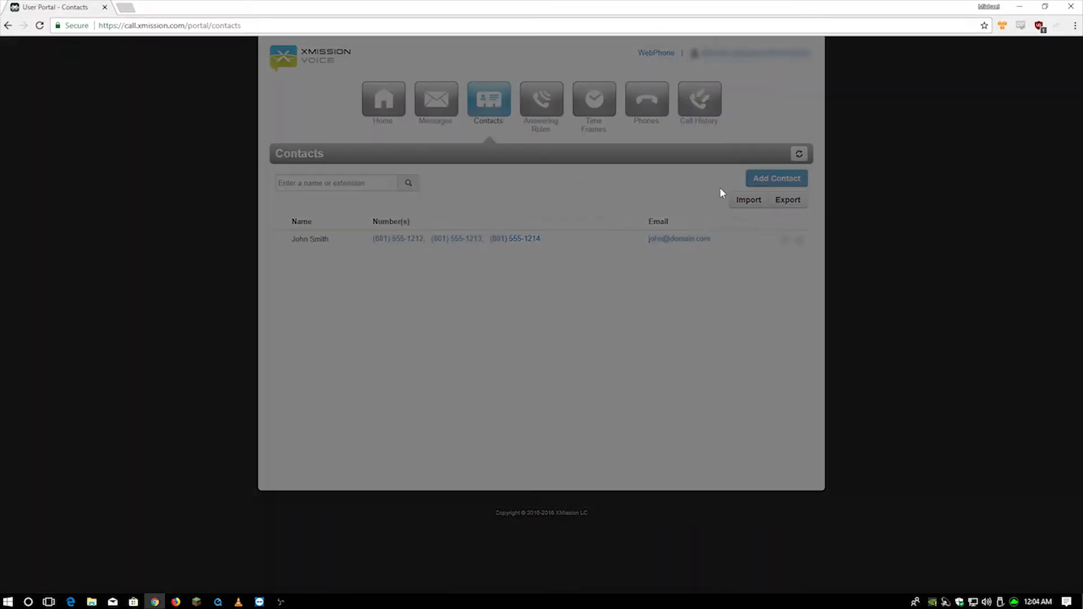
pyautogui.click(499, 235)
pyautogui.click(506, 258)
pyautogui.click(512, 283)
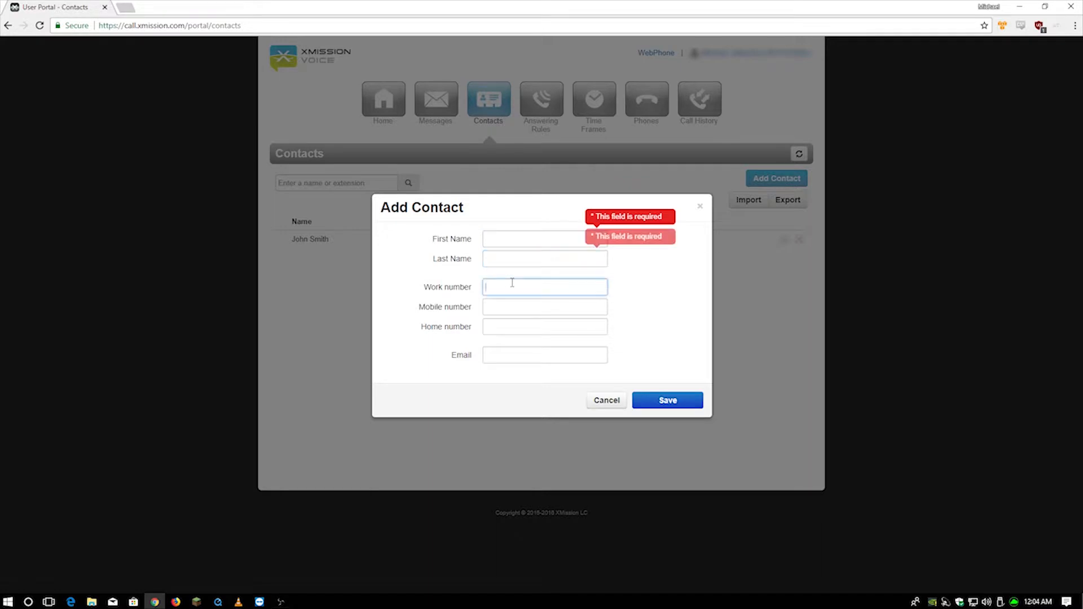
pyautogui.click(519, 307)
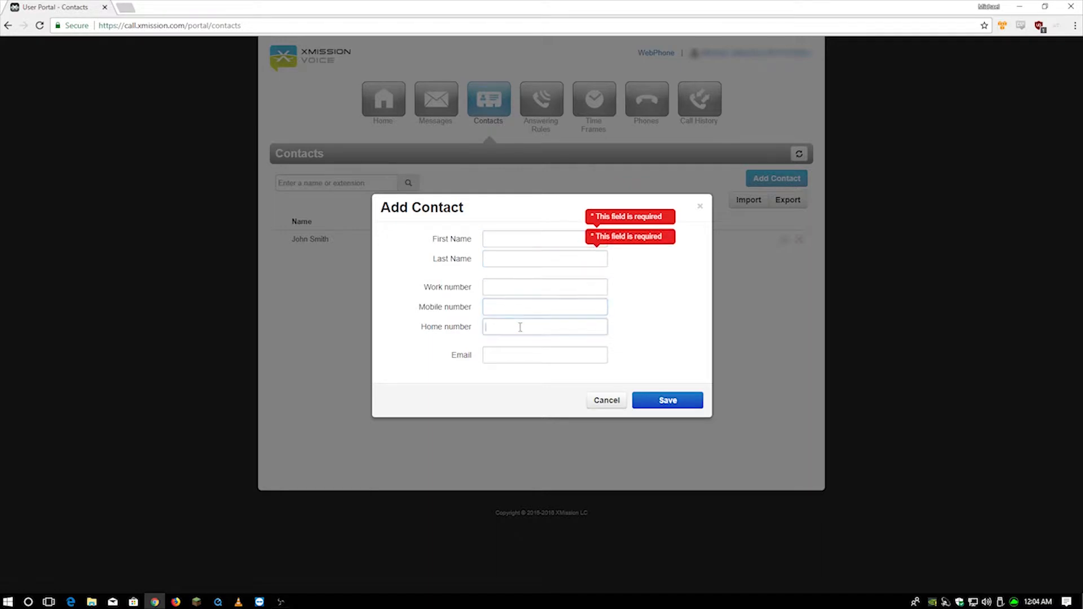
pyautogui.click(516, 356)
pyautogui.click(673, 337)
pyautogui.click(607, 401)
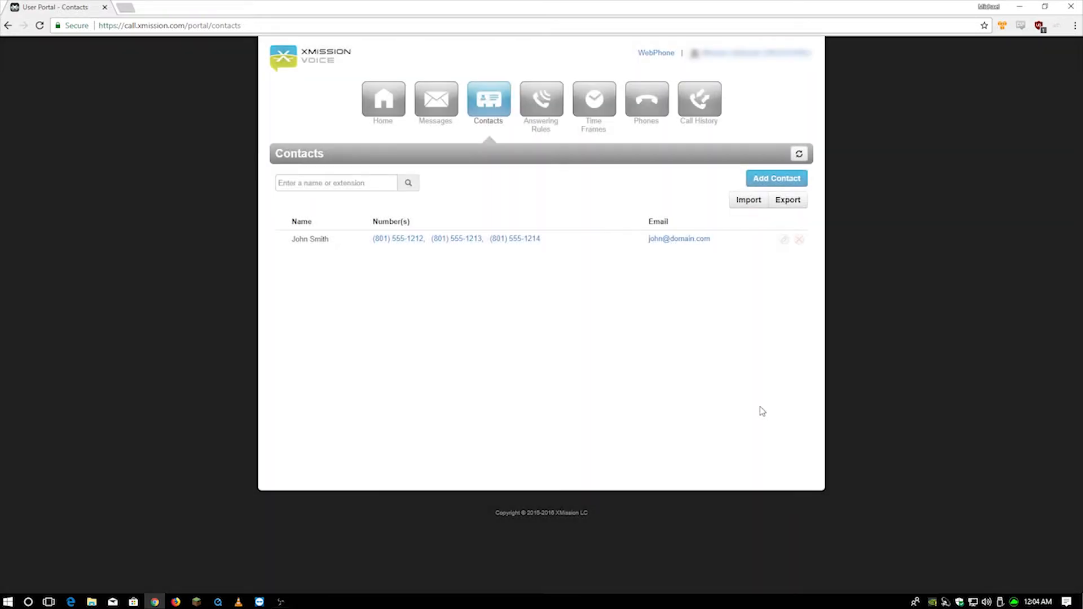
# Step: Review the options for importing and exporting contacts, closing both dialogs without transferring anything
pyautogui.click(750, 201)
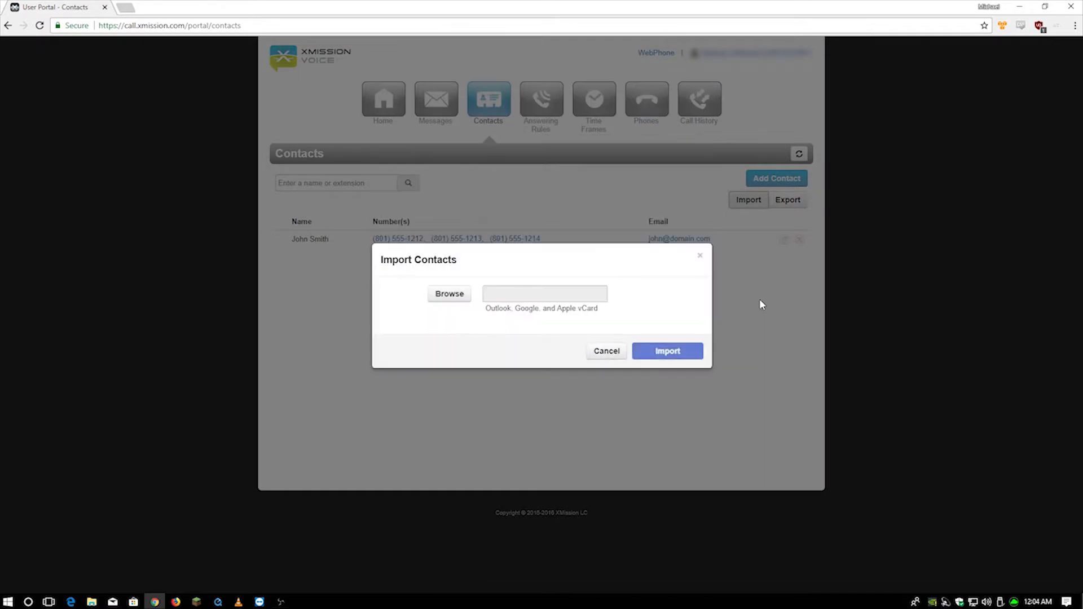
pyautogui.click(618, 355)
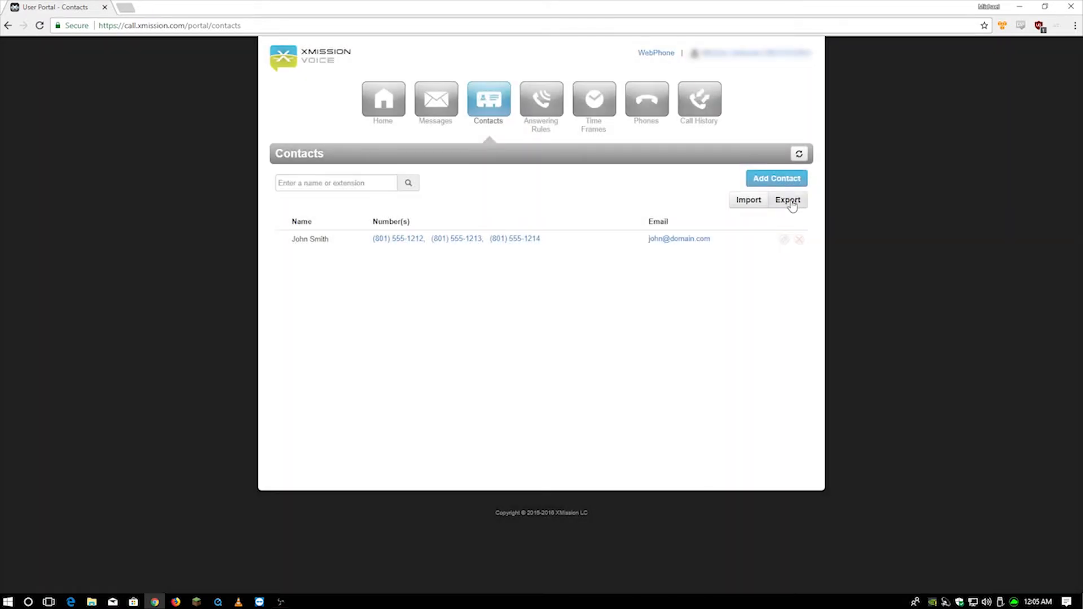
pyautogui.click(790, 200)
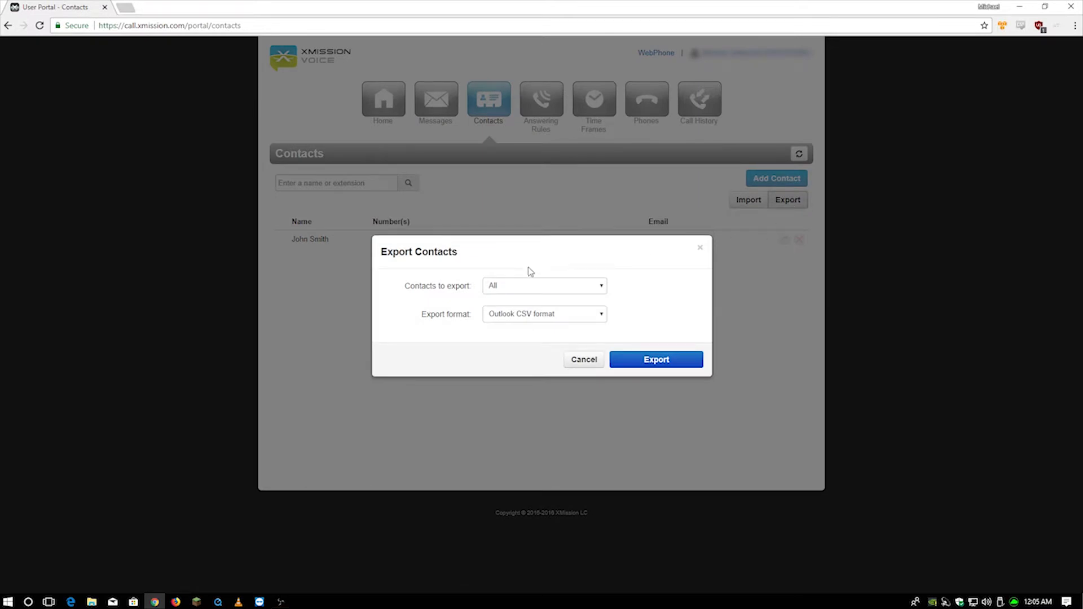
pyautogui.click(585, 361)
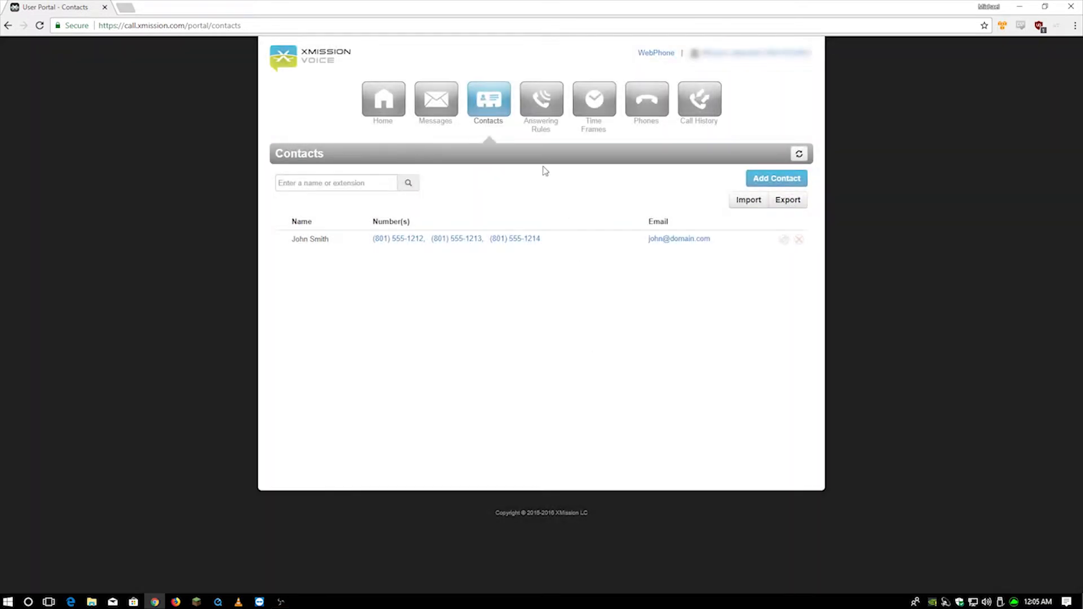
# Step: Check which time frames a new answering rule offers and close the rule form without saving
pyautogui.click(542, 101)
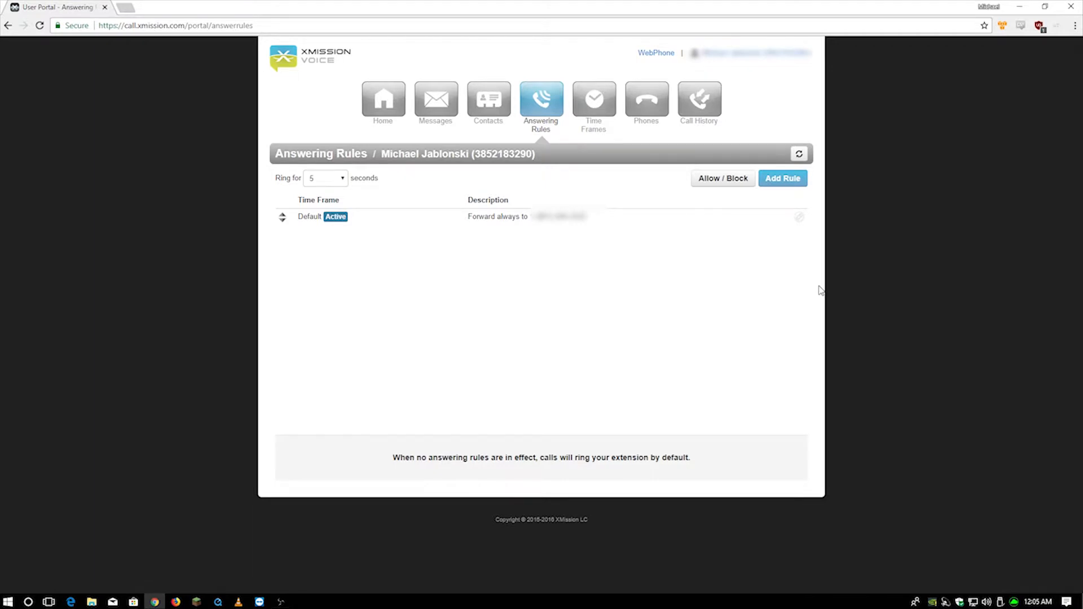
pyautogui.click(790, 179)
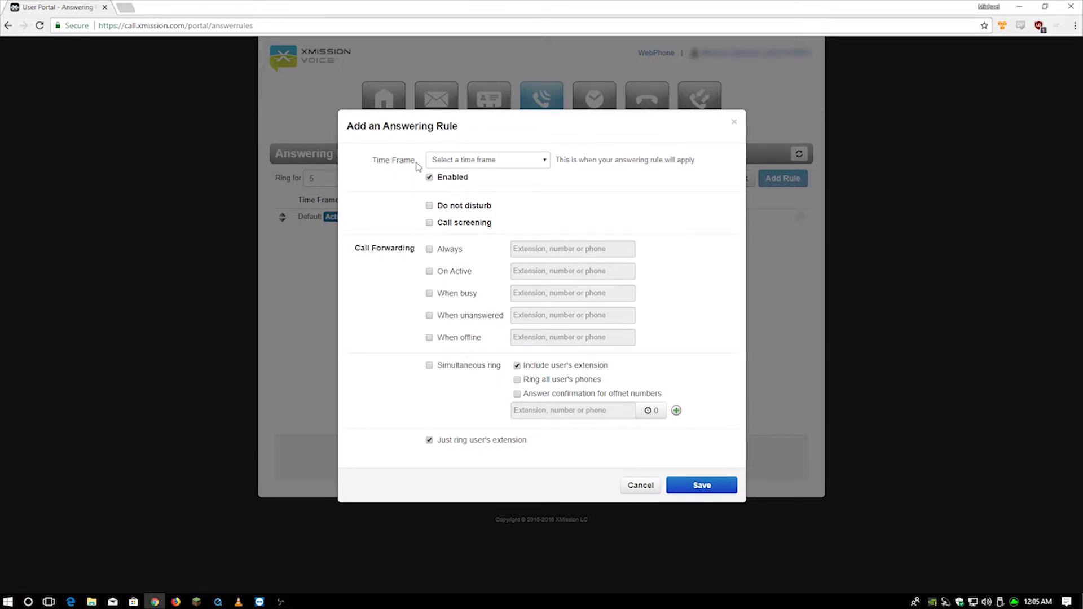
pyautogui.click(545, 161)
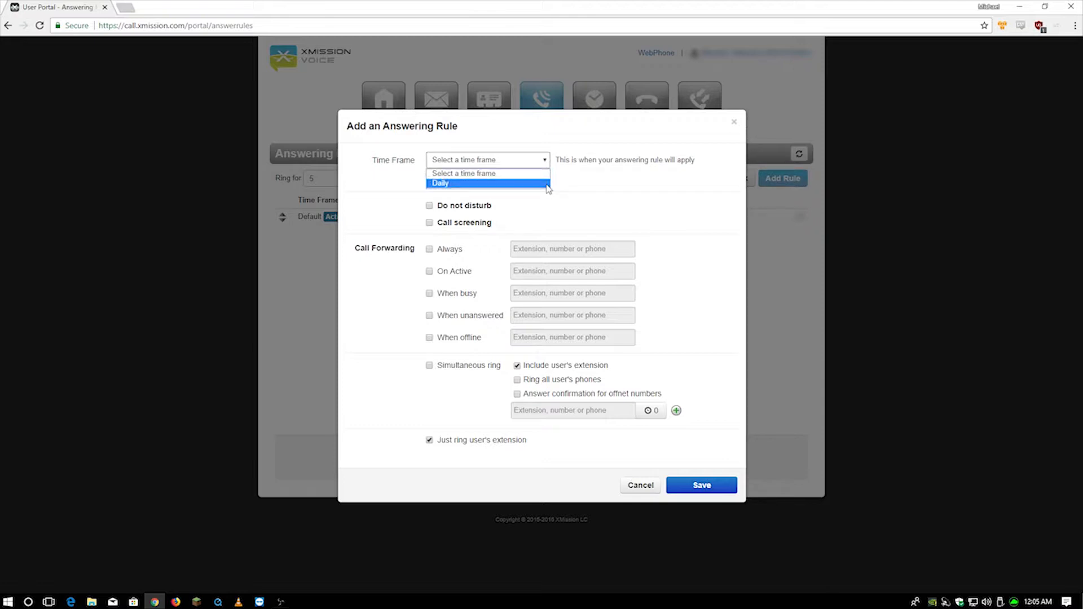
pyautogui.click(651, 190)
pyautogui.click(648, 489)
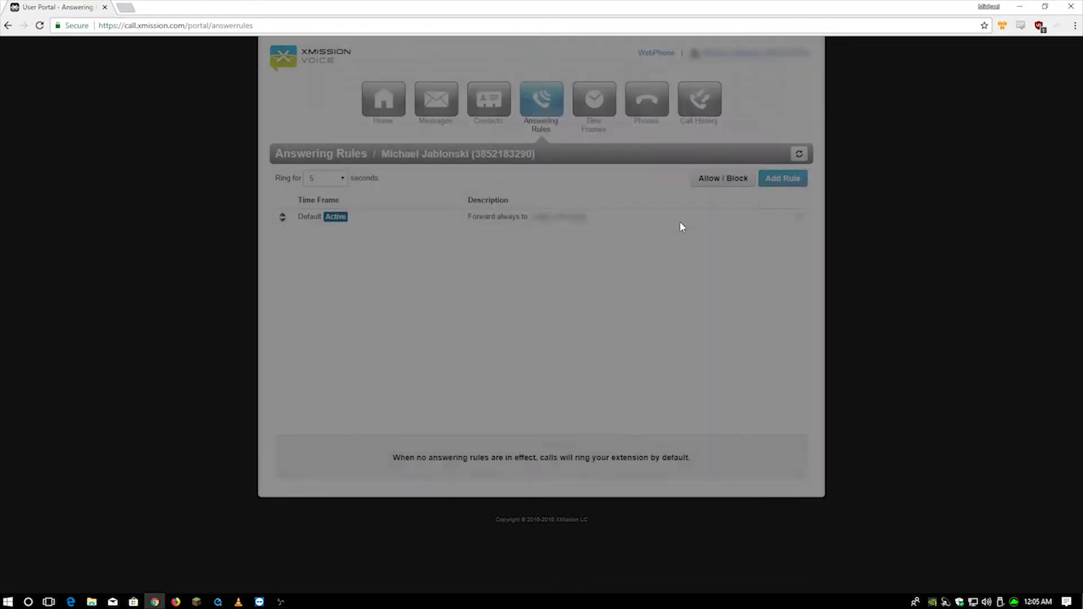
# Step: Start a new time frame named "Monday - Friday" that applies to days of the week and times
pyautogui.click(601, 106)
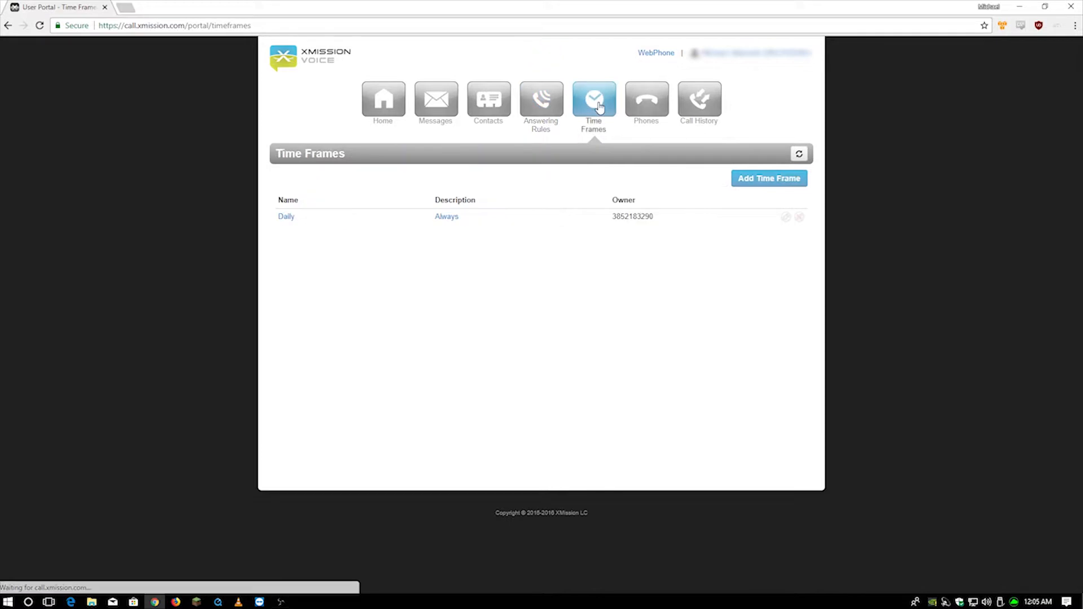
pyautogui.click(777, 180)
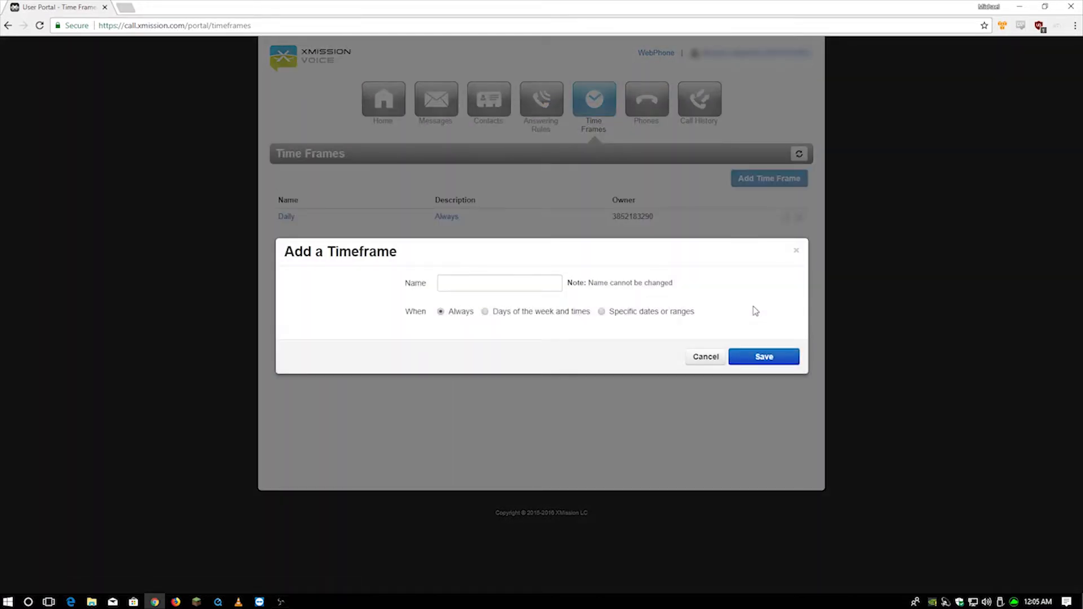
pyautogui.click(459, 283)
pyautogui.write('Monday - Friday')
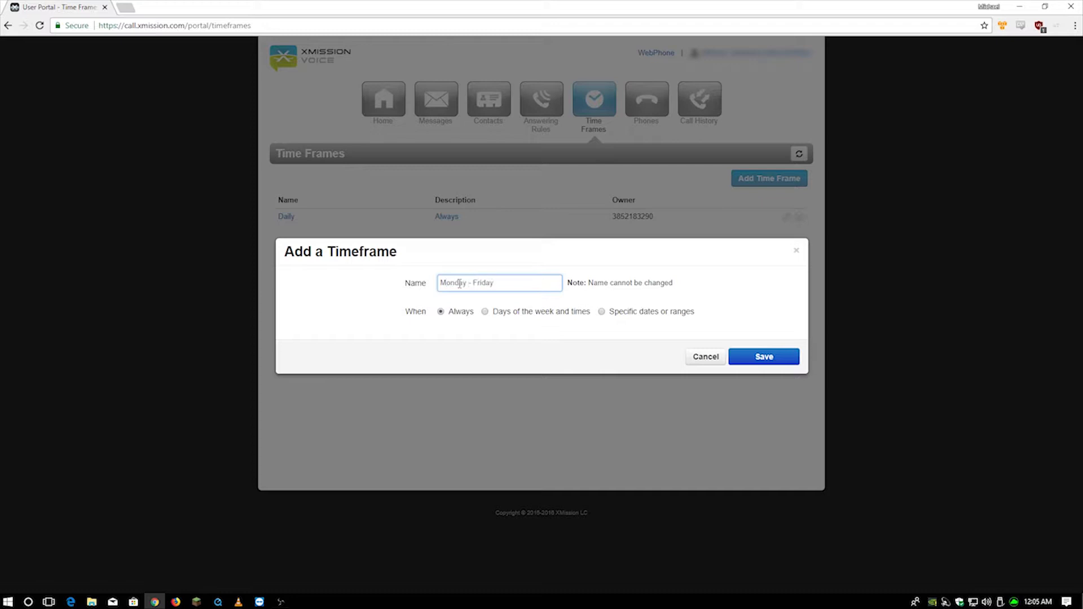
pyautogui.click(484, 312)
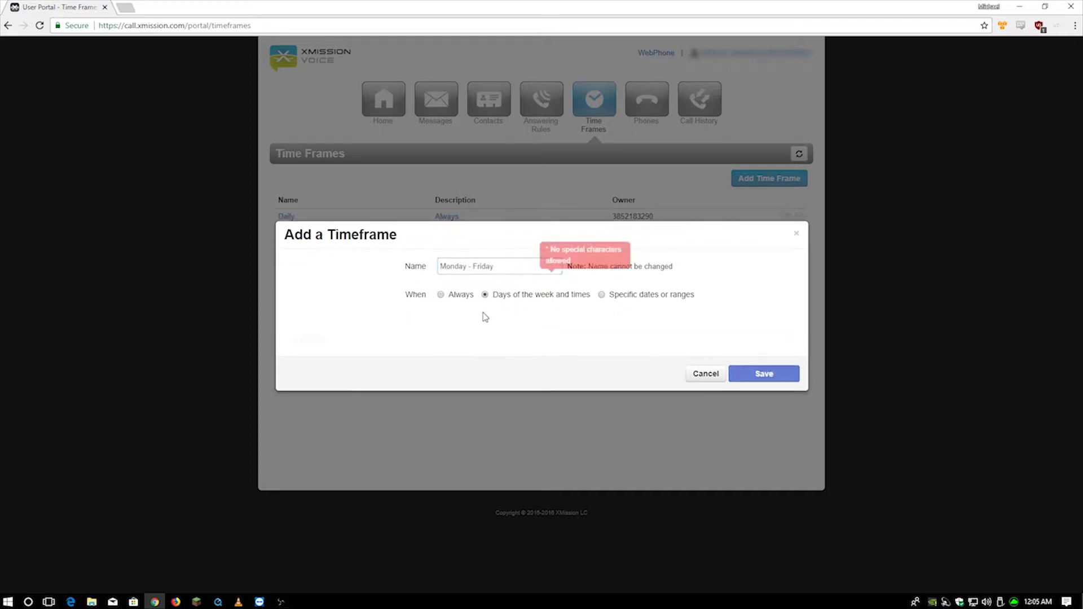
# Step: Include Monday through Friday in the time frame with a start time of about 8 am, and try to save it
pyautogui.click(293, 254)
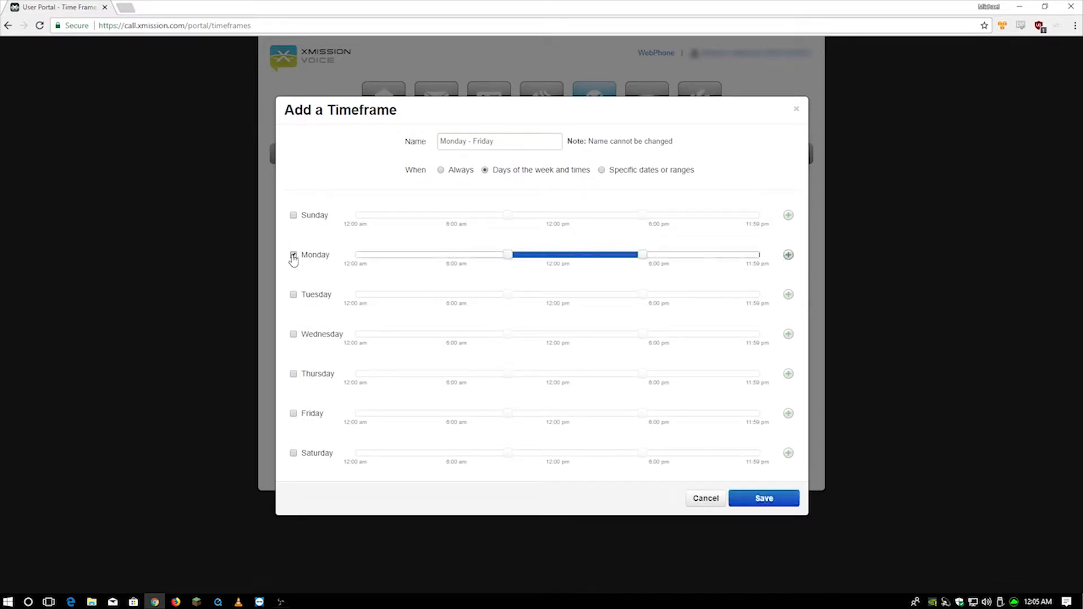
pyautogui.click(293, 295)
pyautogui.click(294, 334)
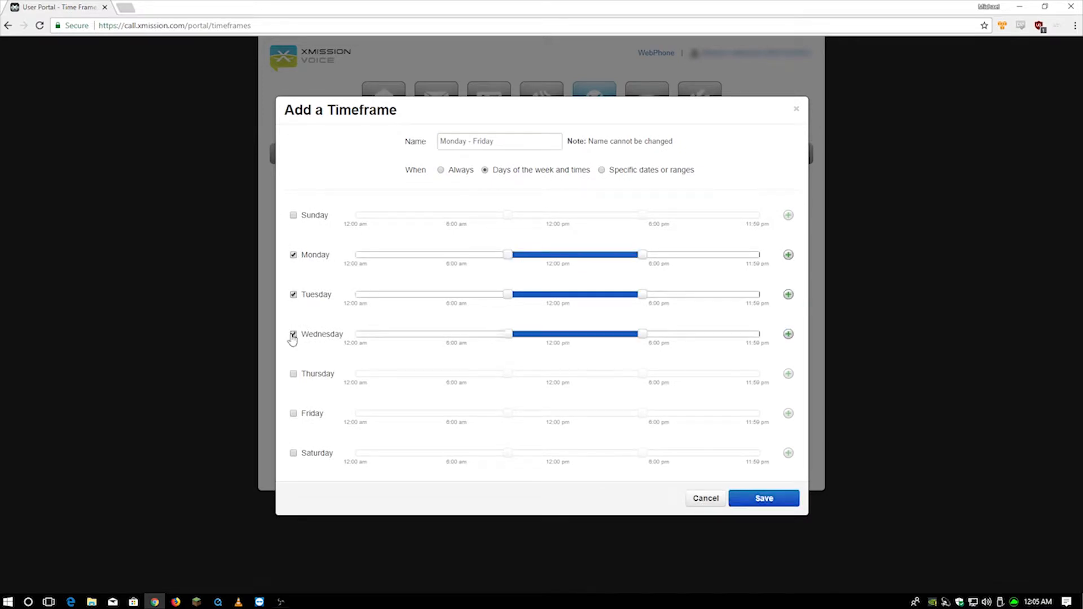
pyautogui.click(293, 374)
pyautogui.click(293, 414)
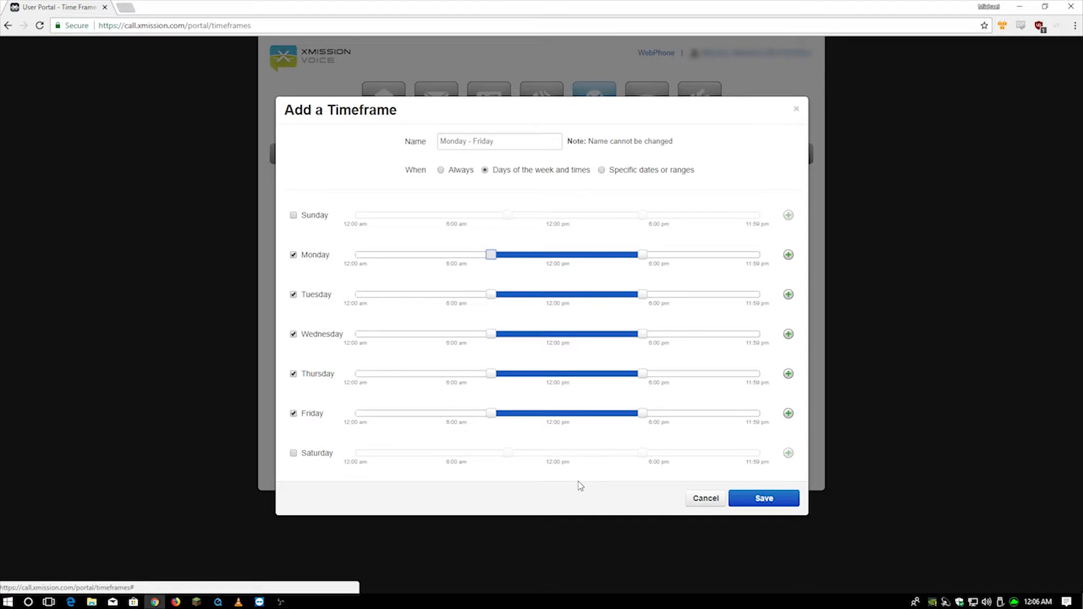
pyautogui.click(760, 499)
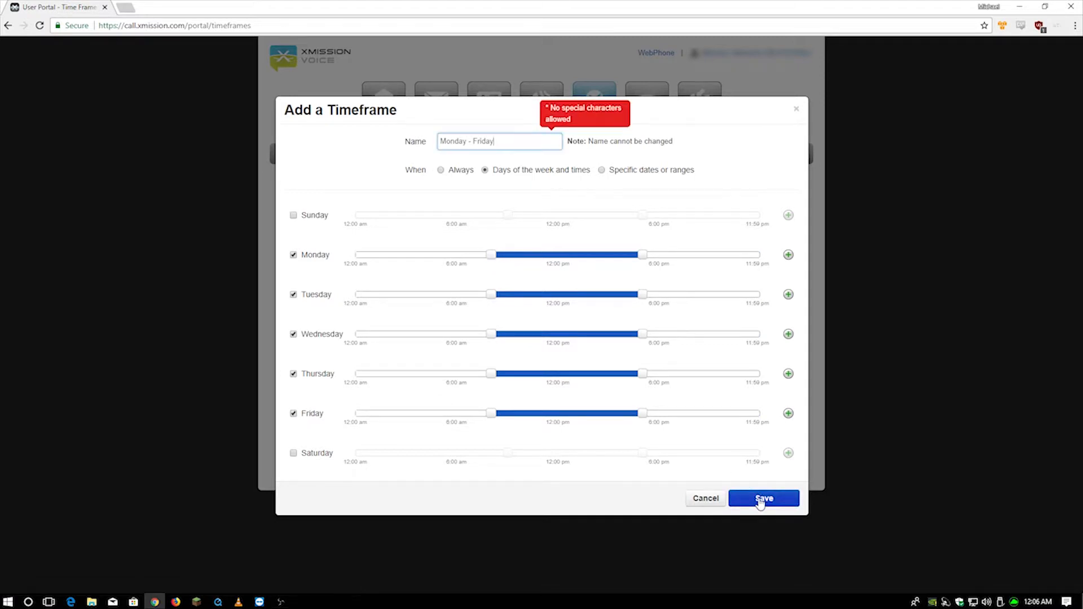
# Step: Rename the new time frame as "Weekdays" and save it
pyautogui.click(487, 144)
pyautogui.write('Weekdays')
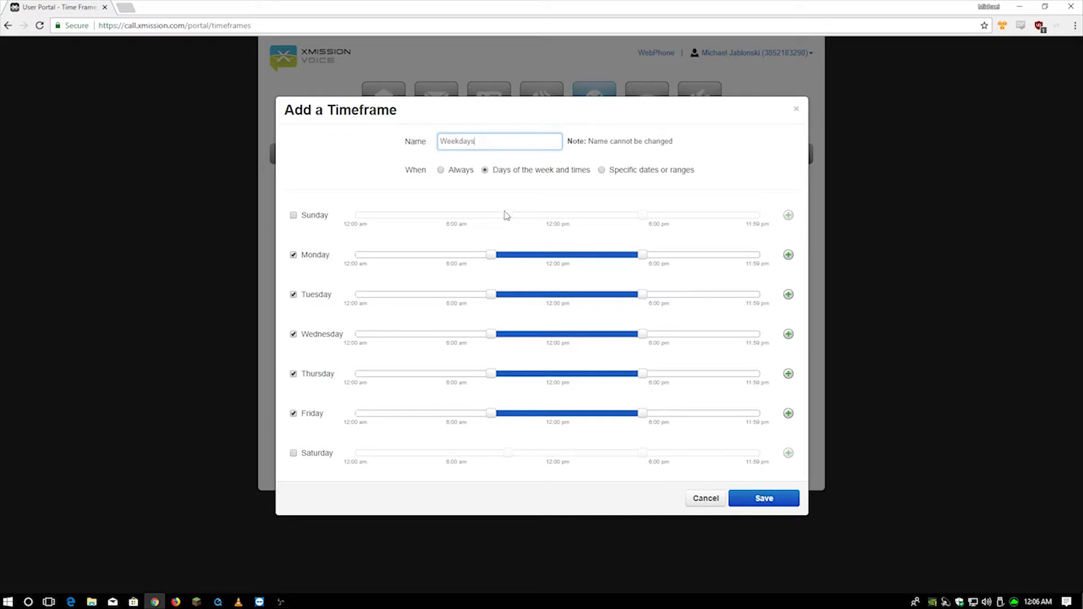
pyautogui.click(765, 500)
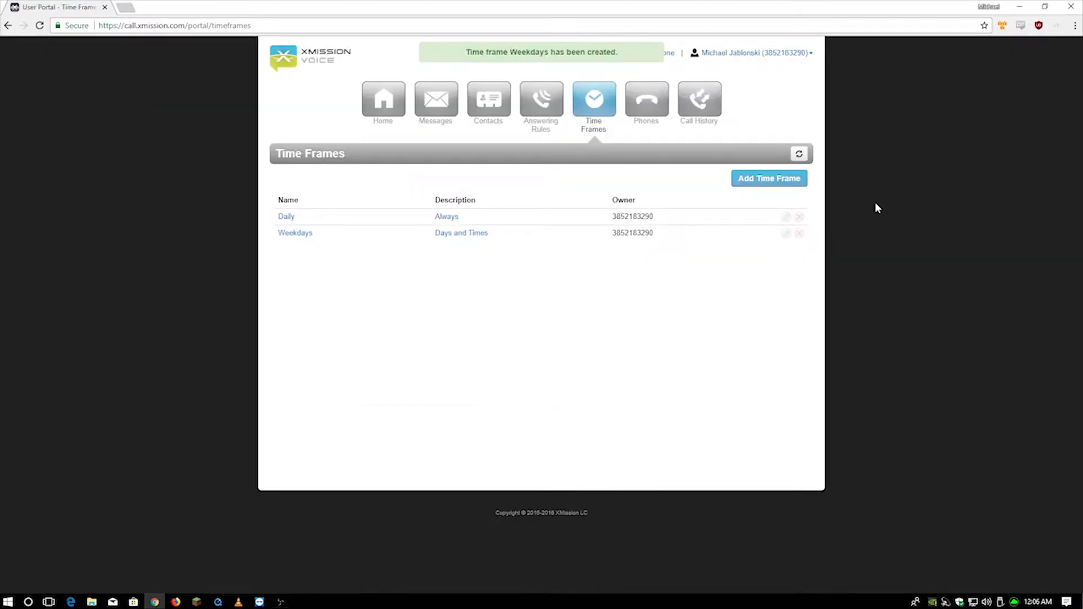
# Step: Start a new answering rule that applies during the Weekdays time frame
pyautogui.click(541, 101)
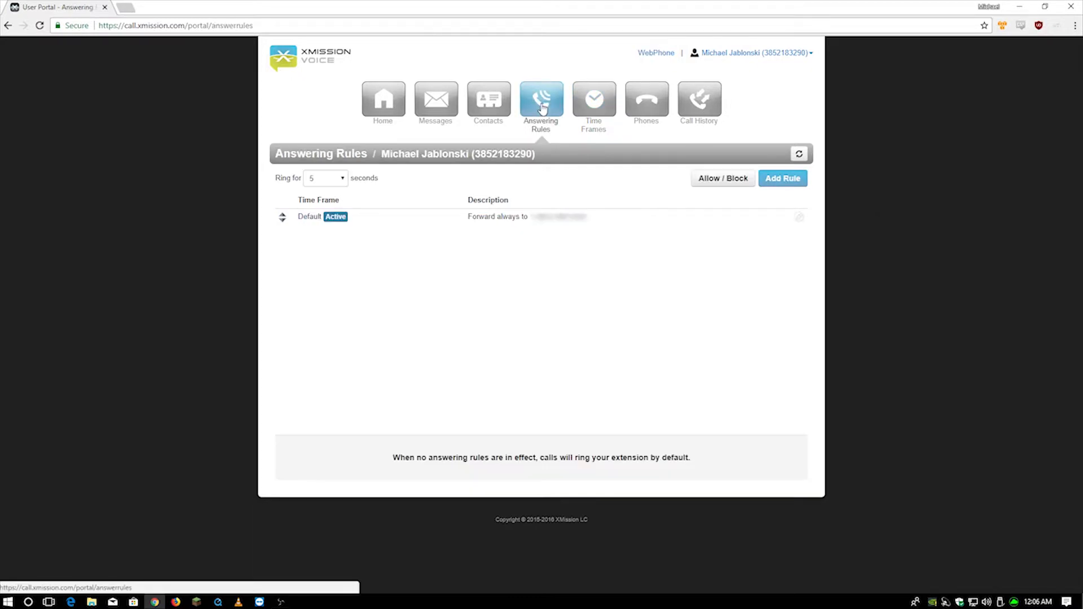
pyautogui.click(783, 179)
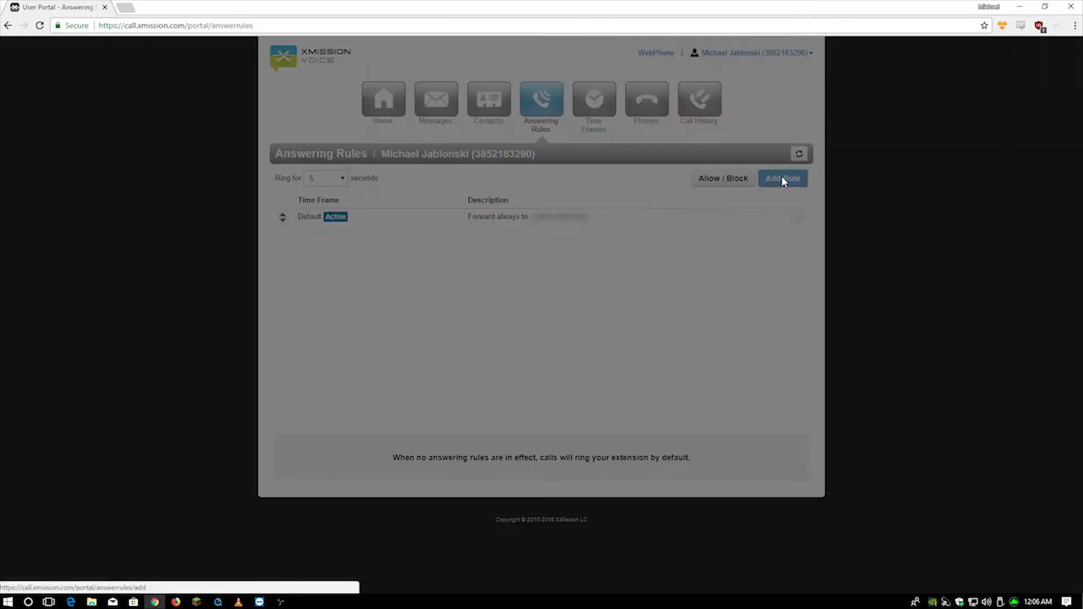
pyautogui.click(544, 160)
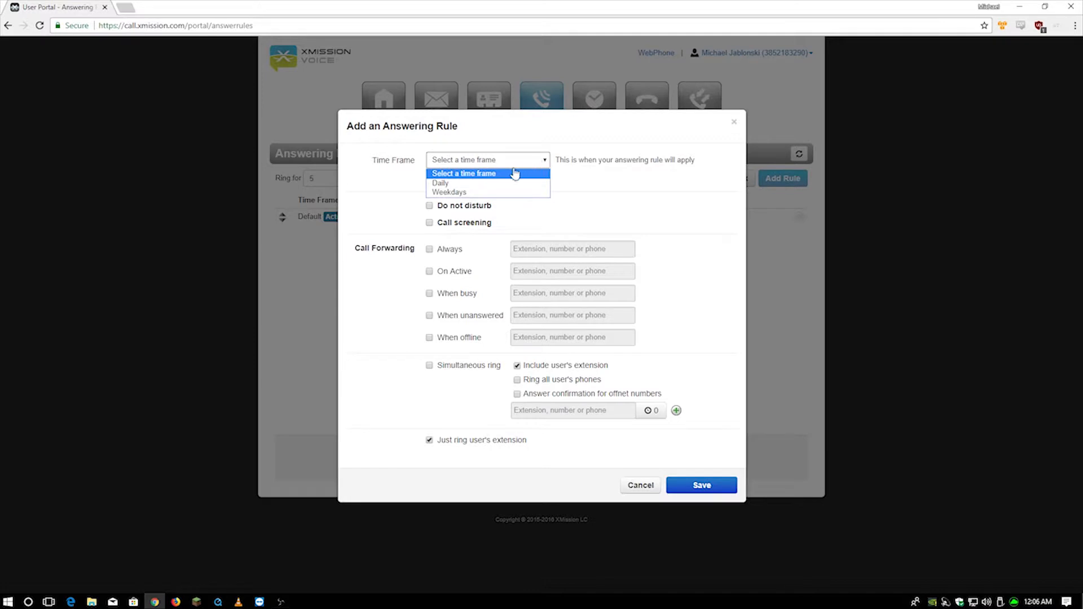
pyautogui.click(505, 193)
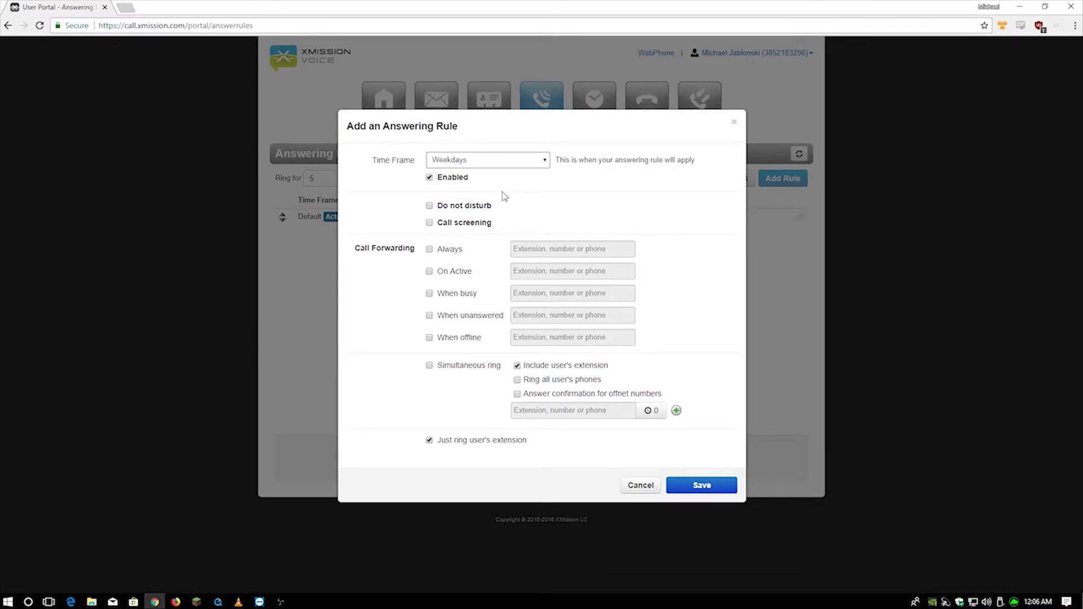
# Step: Turn on simultaneous ring for the rule, including the user's extension, and enter an additional phone number to ring
pyautogui.click(429, 223)
pyautogui.click(430, 223)
pyautogui.click(429, 366)
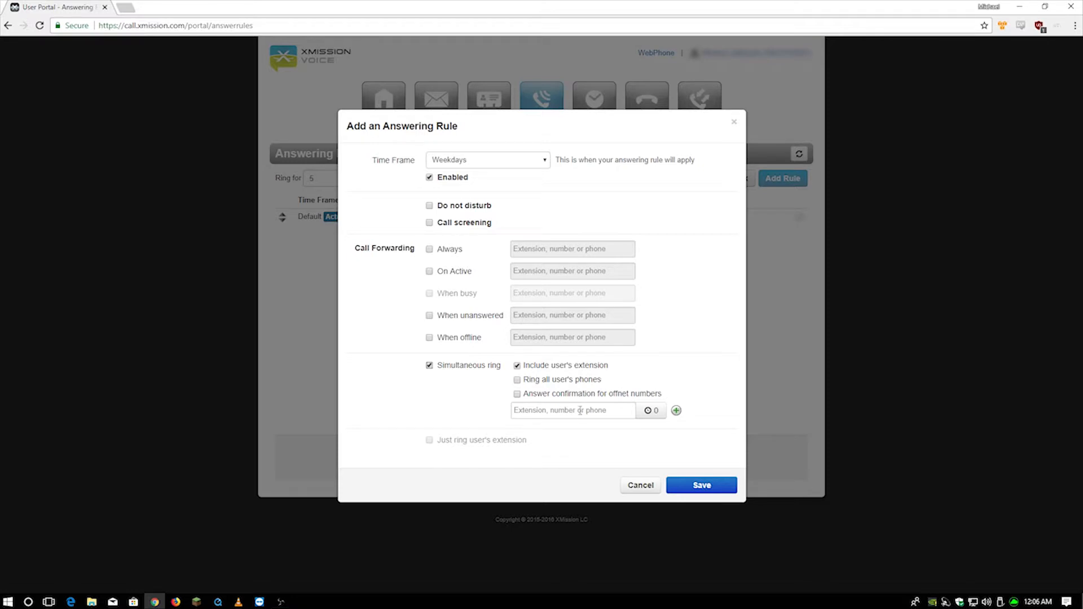
pyautogui.click(617, 411)
pyautogui.write('801')
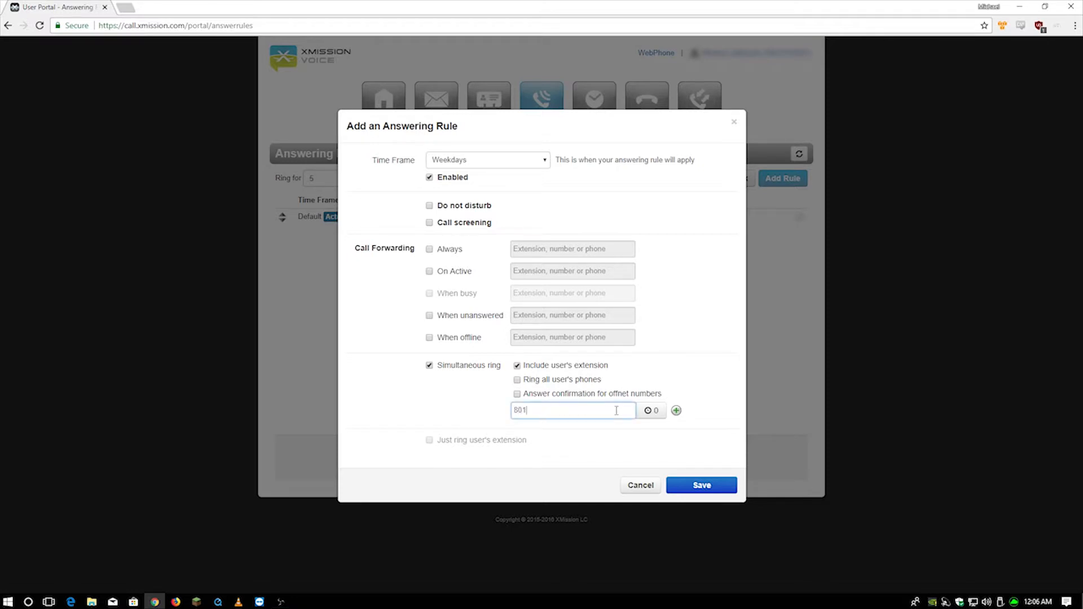
pyautogui.write('5551217')
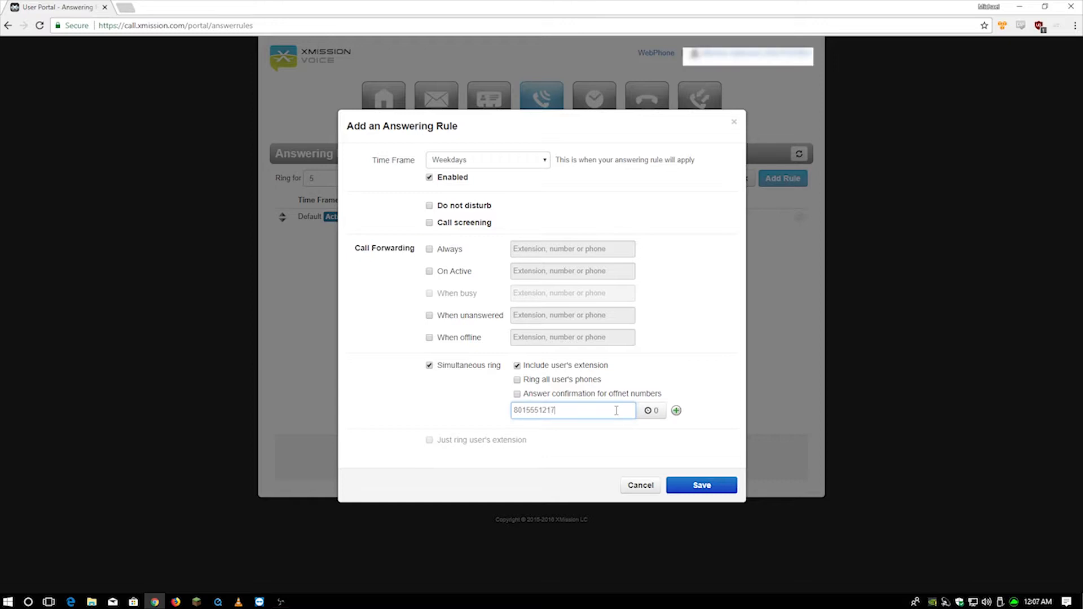
# Step: Keep the additional number's ring delay at 0 without adding further numbers, and save the Weekdays answering rule
pyautogui.click(651, 412)
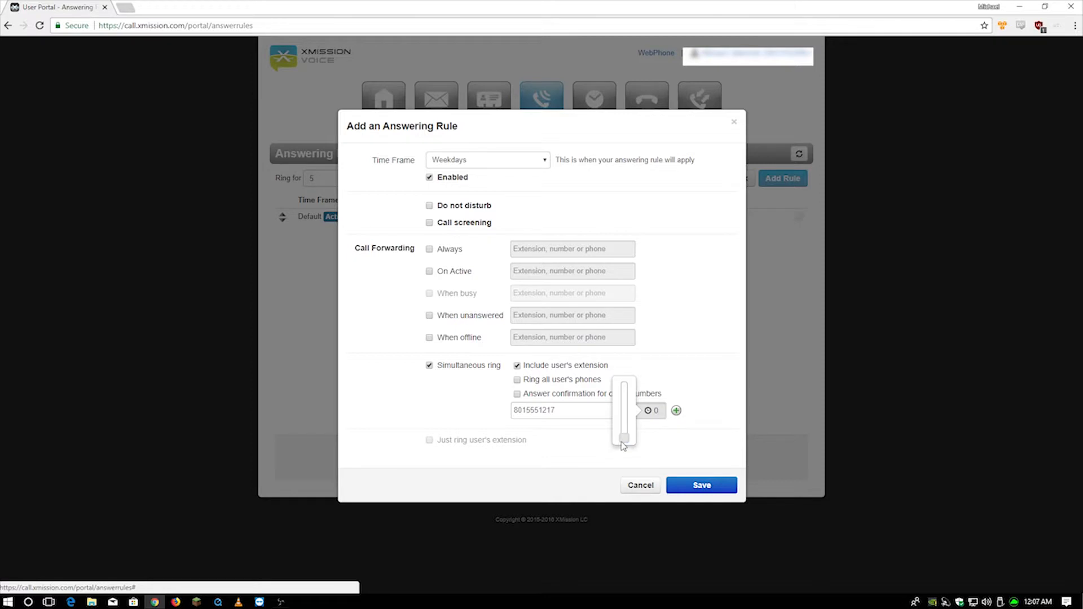
pyautogui.moveTo(624, 435)
pyautogui.mouseDown()
pyautogui.moveTo(623, 402)
pyautogui.moveTo(625, 451)
pyautogui.mouseUp()
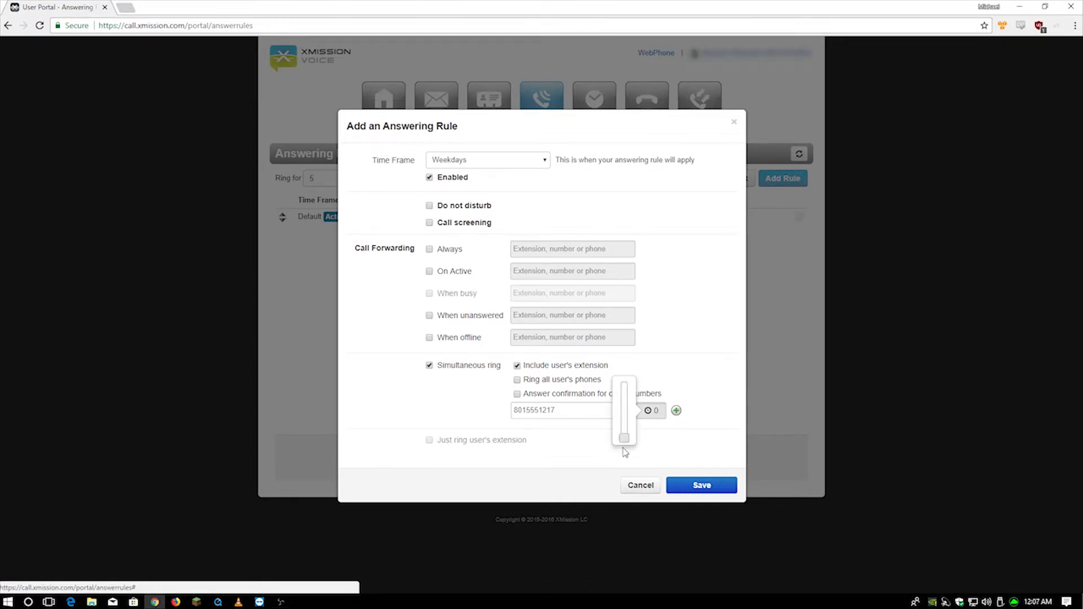
pyautogui.click(676, 411)
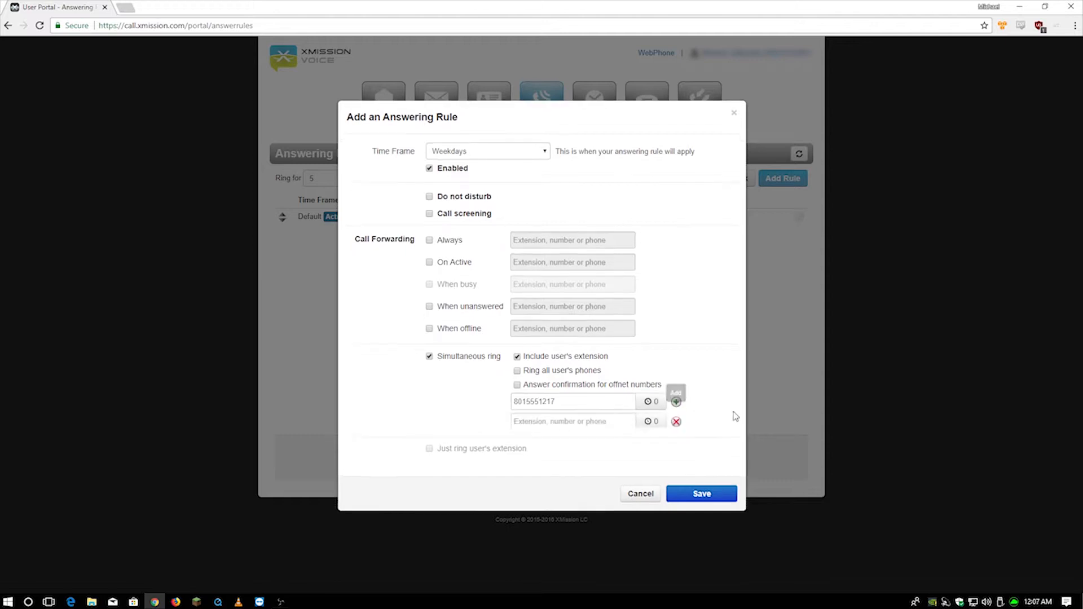
pyautogui.click(676, 420)
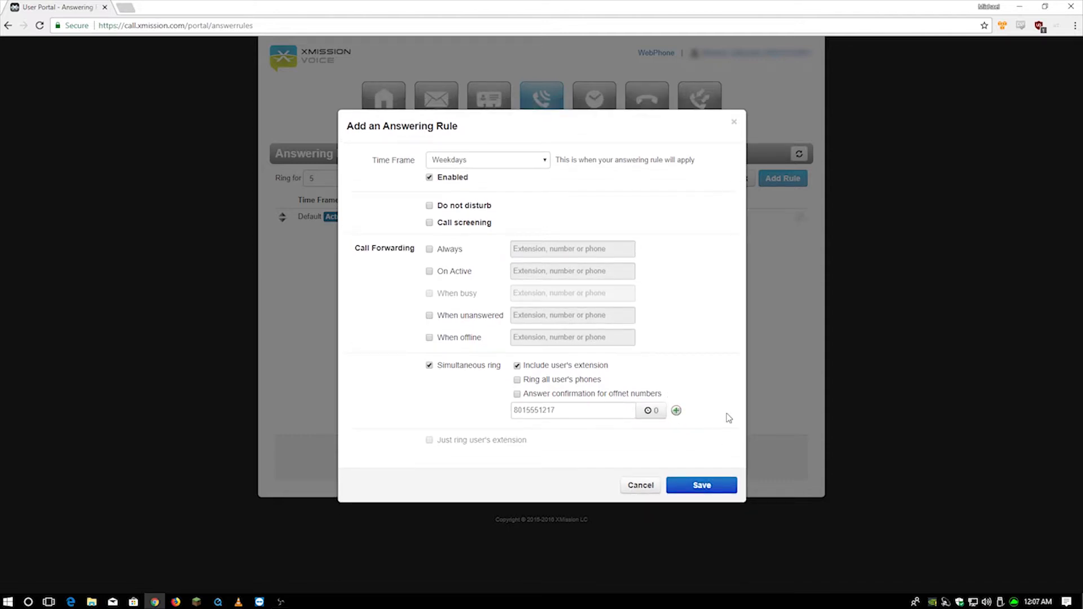
pyautogui.click(712, 487)
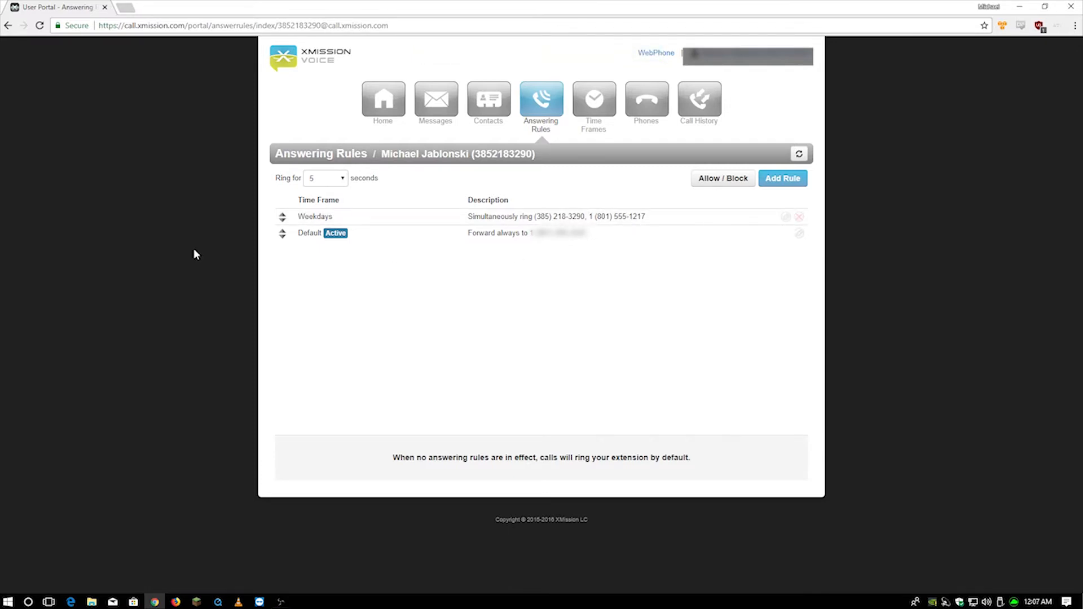
# Step: Delete the Weekdays answering rule
pyautogui.click(800, 217)
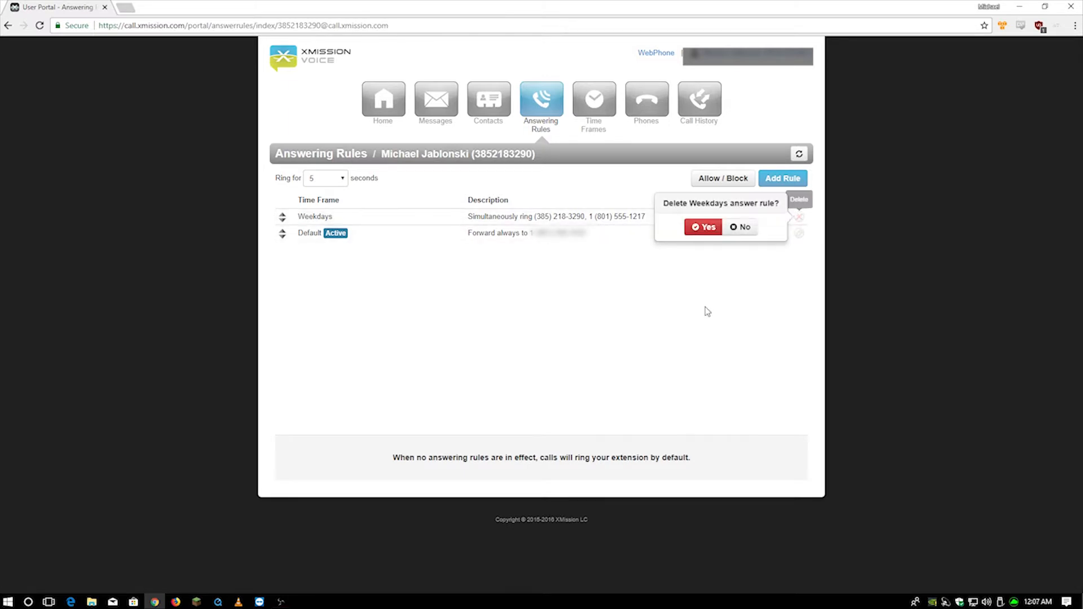
pyautogui.click(701, 232)
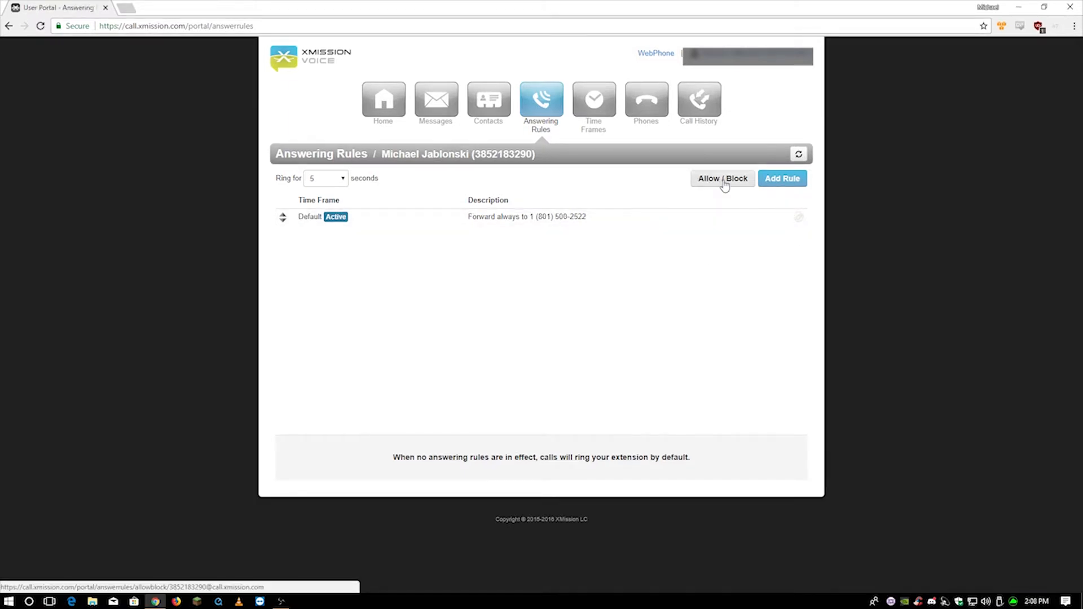
# Step: Add a phone number to the allowed numbers for incoming calls
pyautogui.click(724, 179)
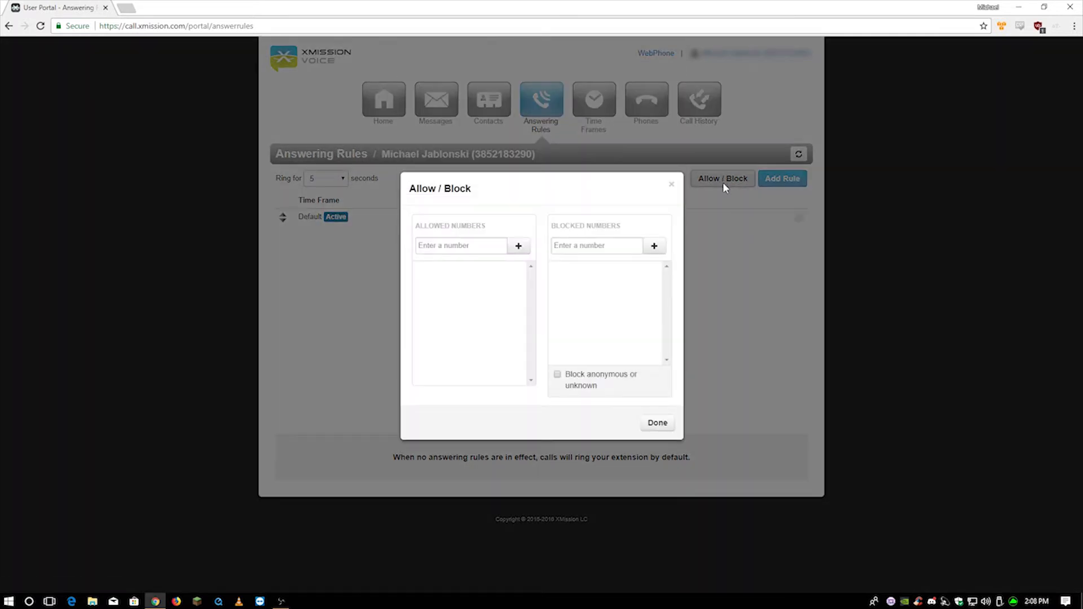
pyautogui.click(479, 244)
pyautogui.write('8015551212')
pyautogui.click(518, 246)
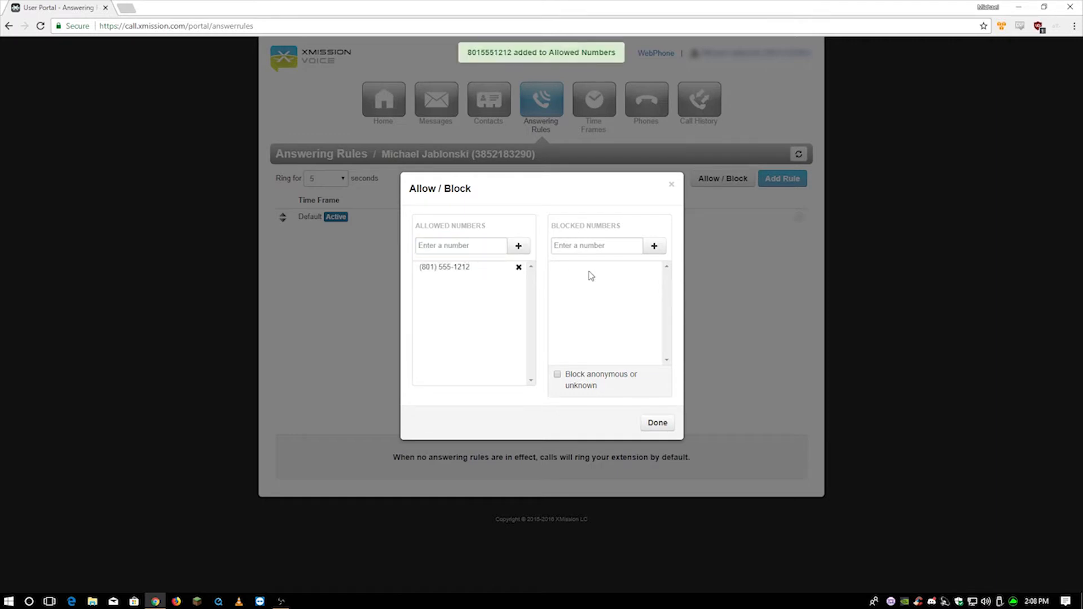
# Step: Add another phone number to the blocked numbers, block anonymous or unknown callers, and finish the allow/block settings
pyautogui.click(595, 246)
pyautogui.write('8015551213')
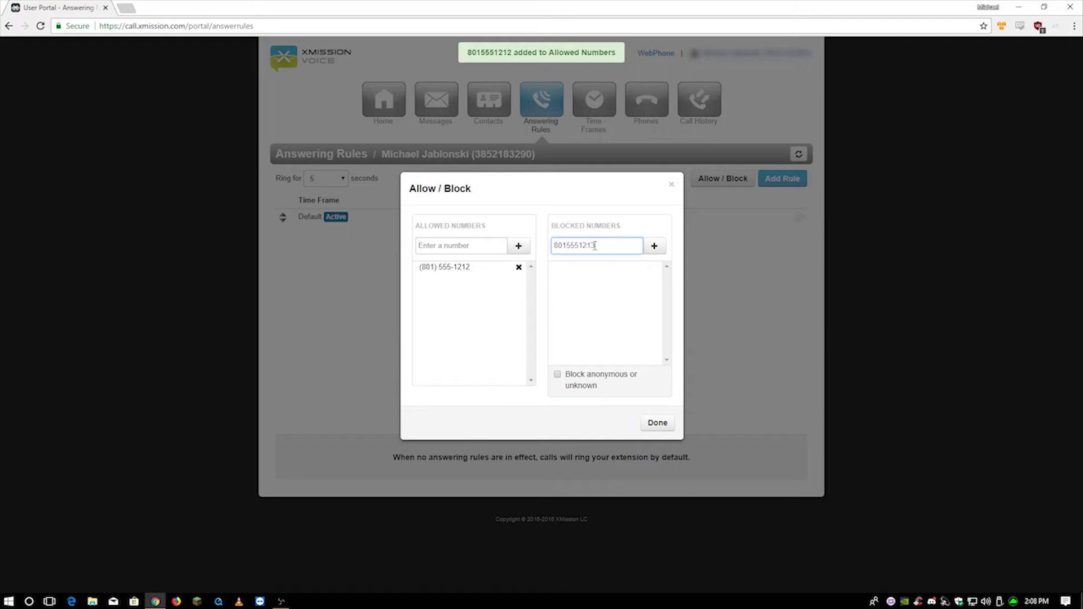
pyautogui.click(654, 246)
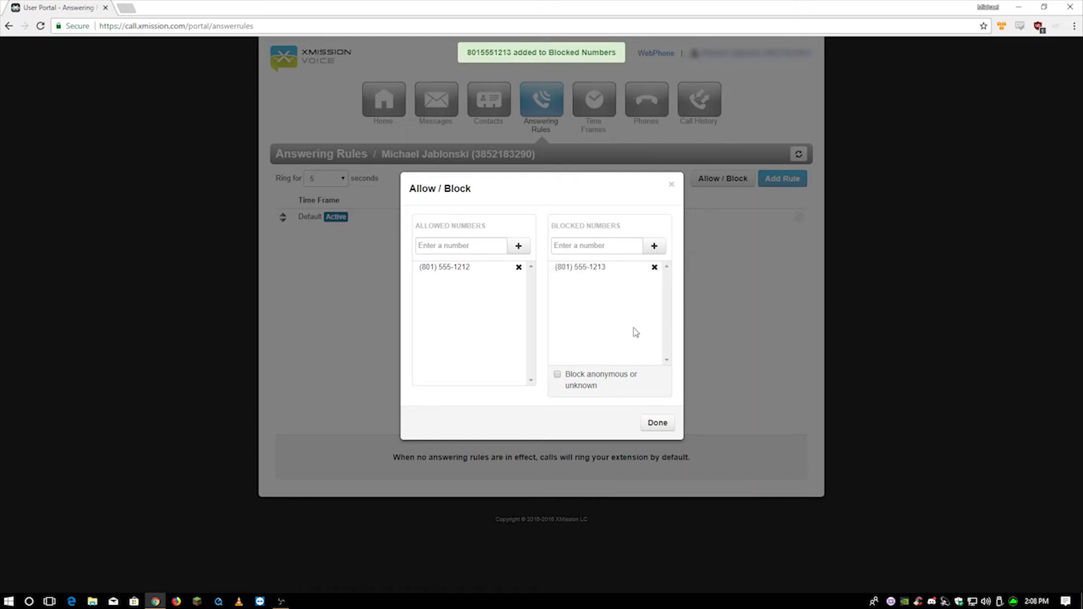
pyautogui.click(557, 375)
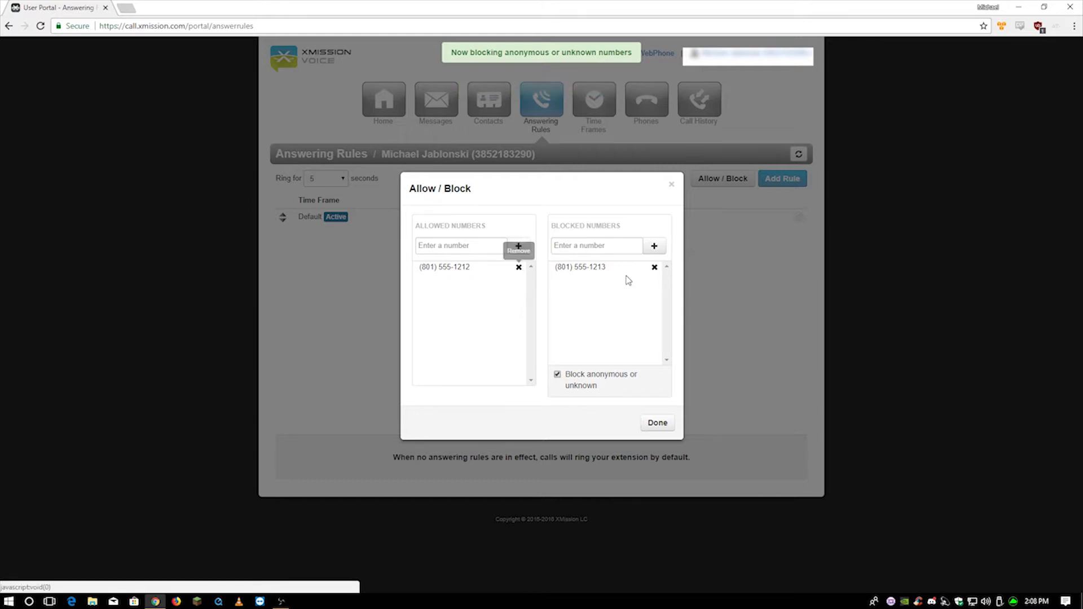
pyautogui.click(660, 424)
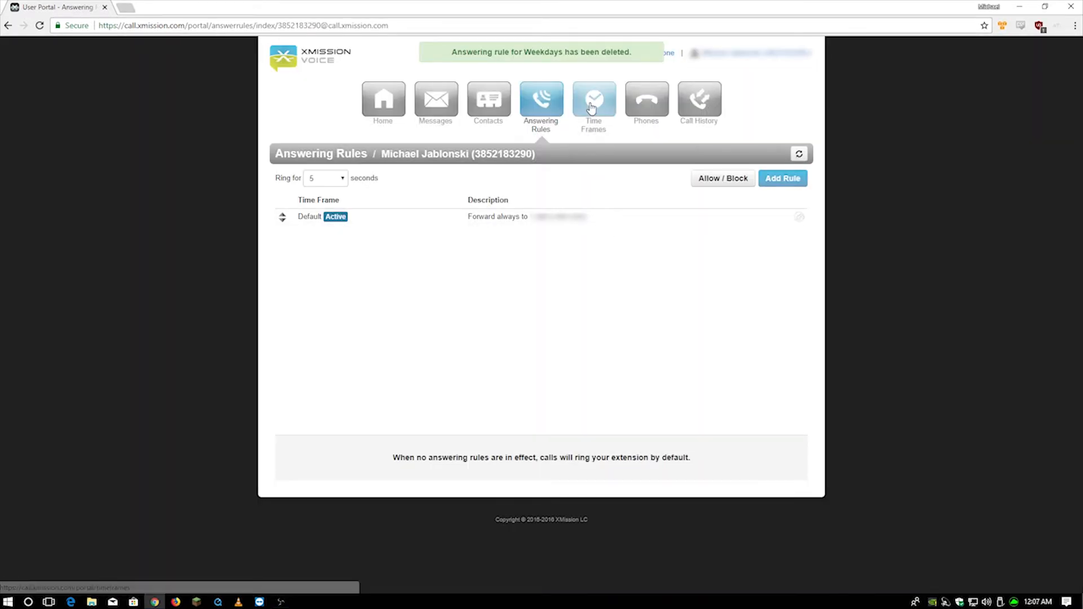
# Step: Filter the call history to show only missed calls
pyautogui.click(648, 108)
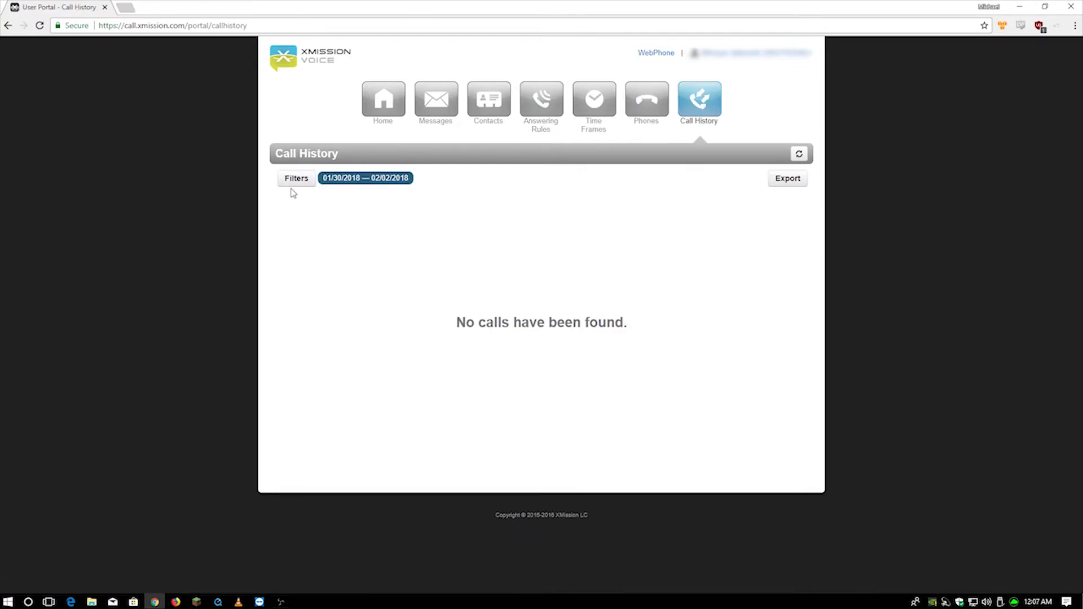
pyautogui.click(365, 180)
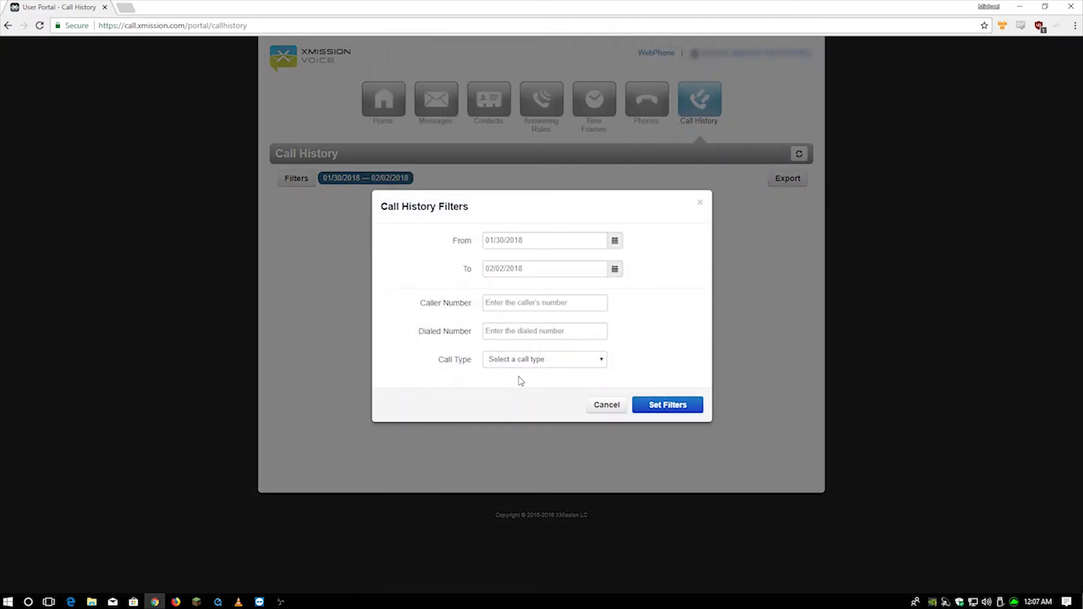
pyautogui.click(530, 364)
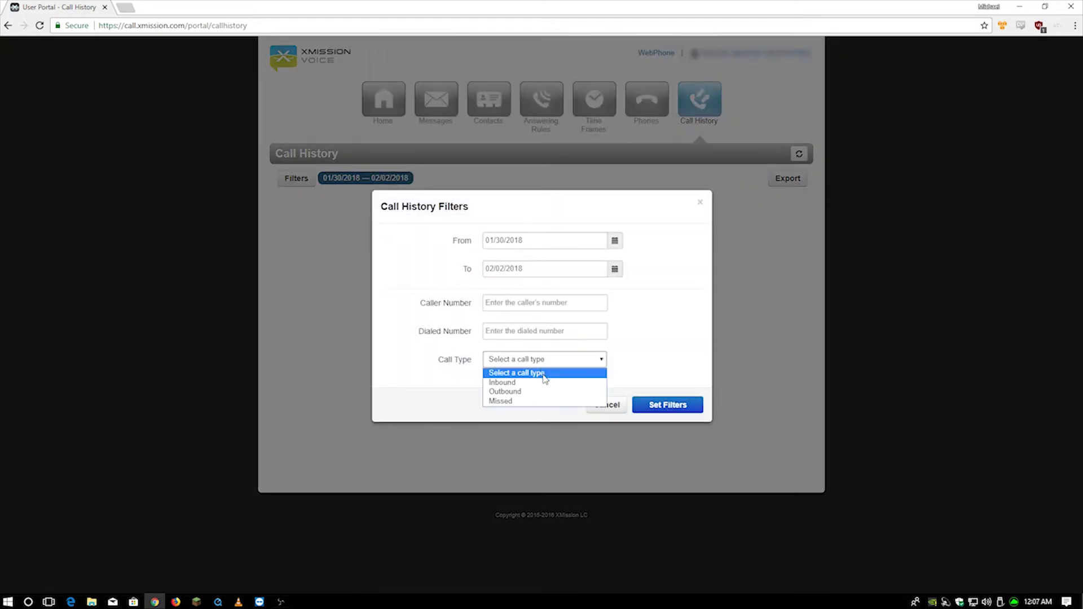
pyautogui.click(543, 402)
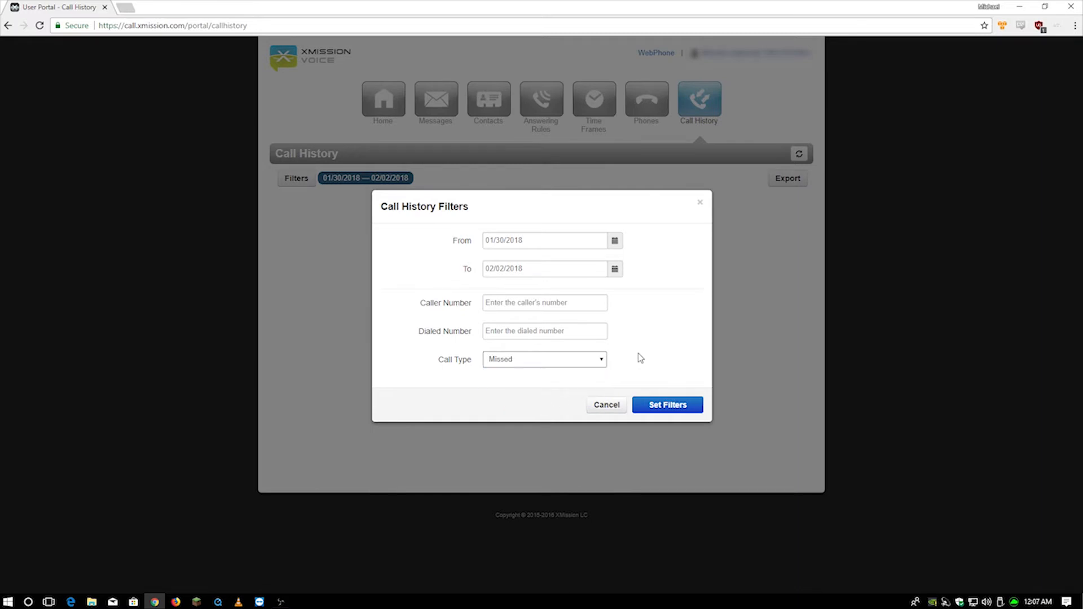
pyautogui.click(678, 410)
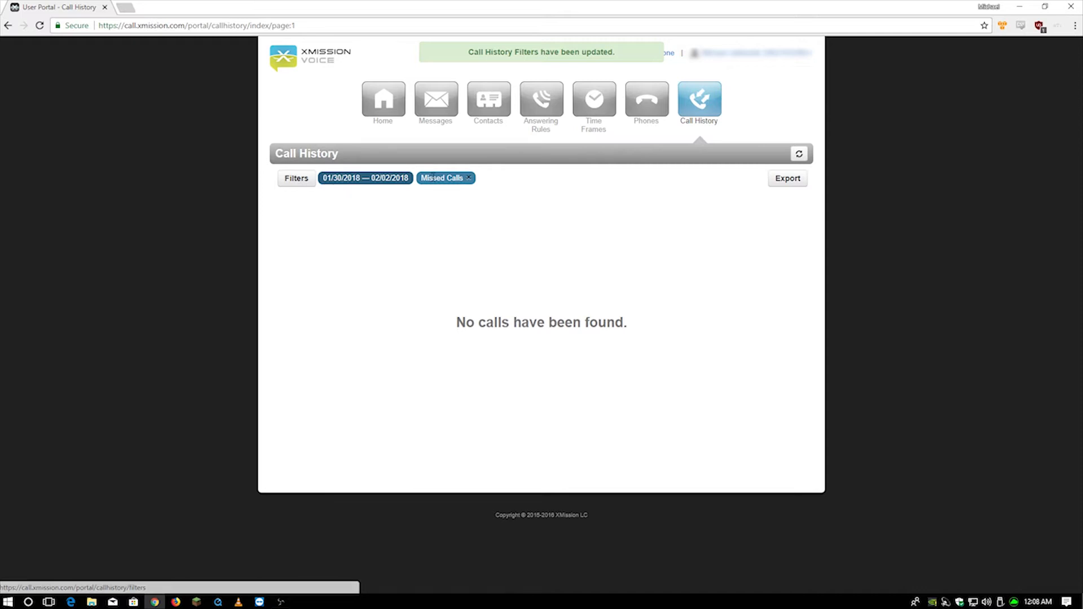
# Step: Set the call history date range to 01/01/2018 through 01/31/2018 and export the filtered calls
pyautogui.click(365, 180)
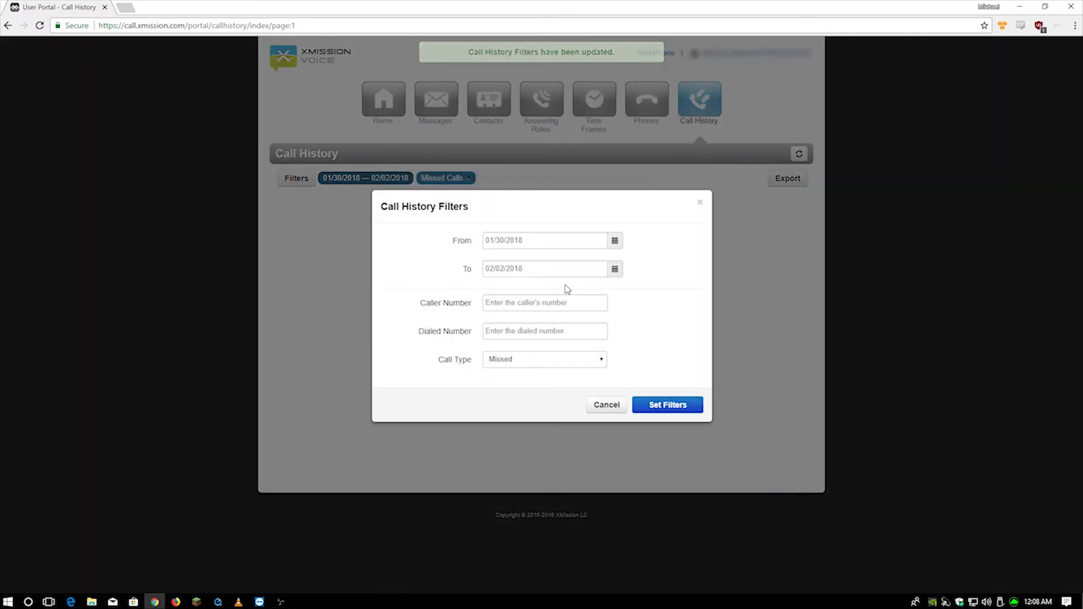
pyautogui.click(615, 241)
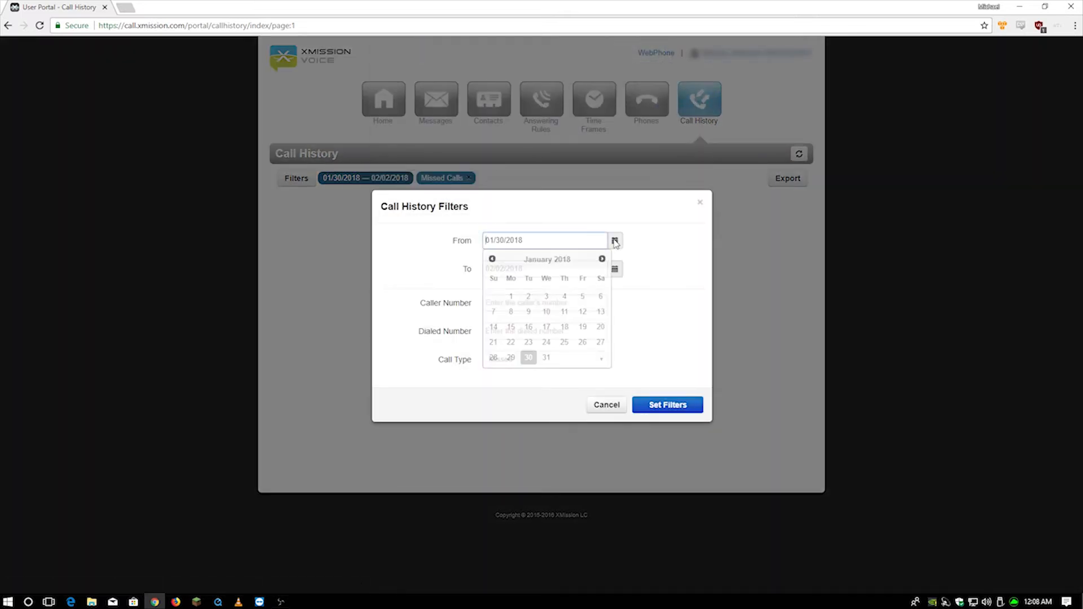
pyautogui.click(510, 297)
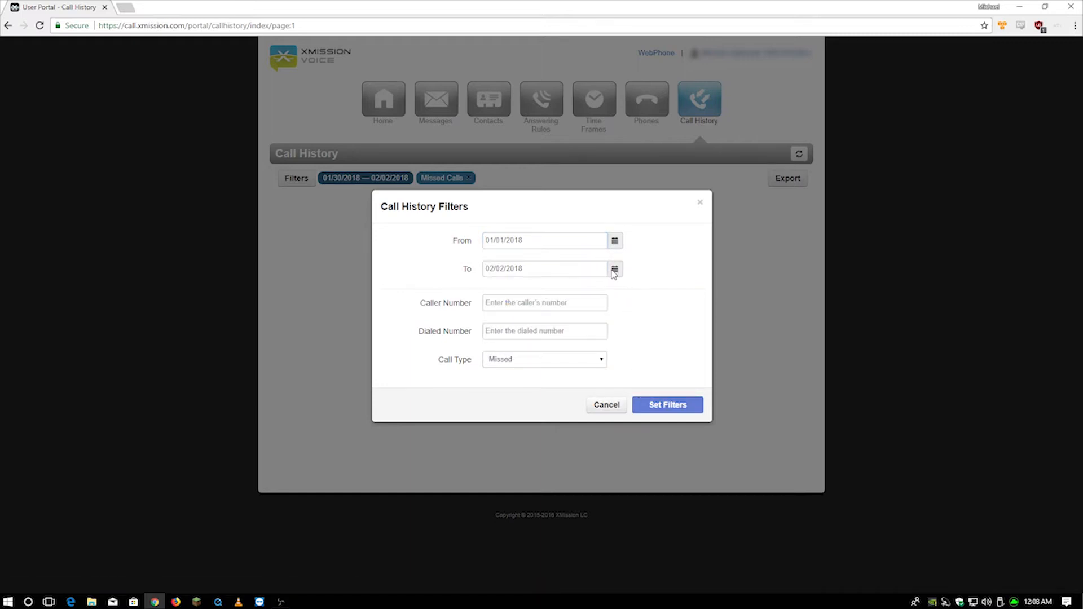
pyautogui.click(614, 271)
pyautogui.click(492, 287)
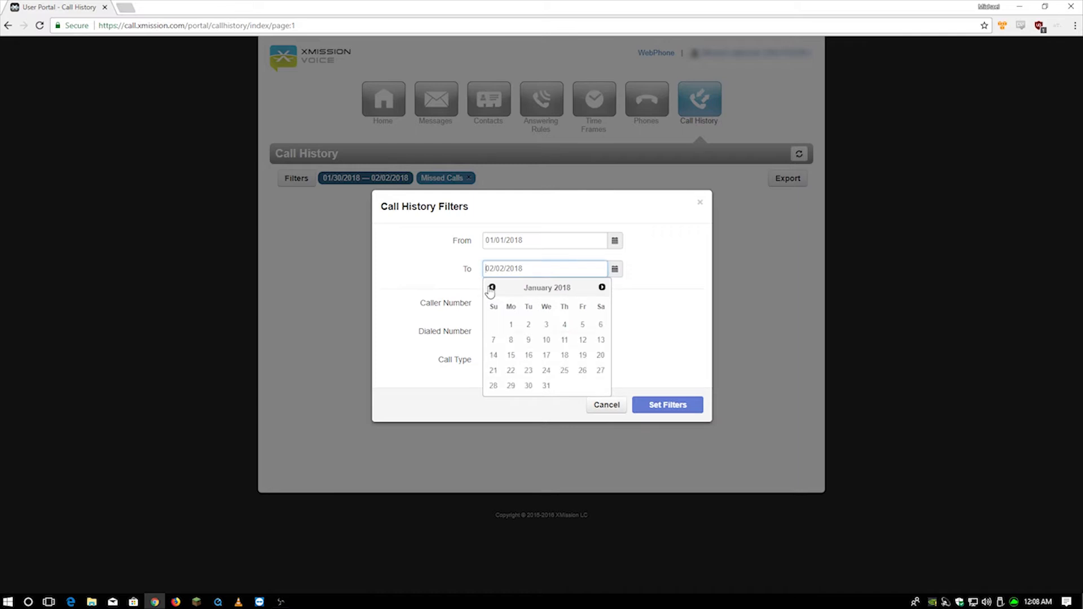
pyautogui.click(546, 386)
pyautogui.click(666, 405)
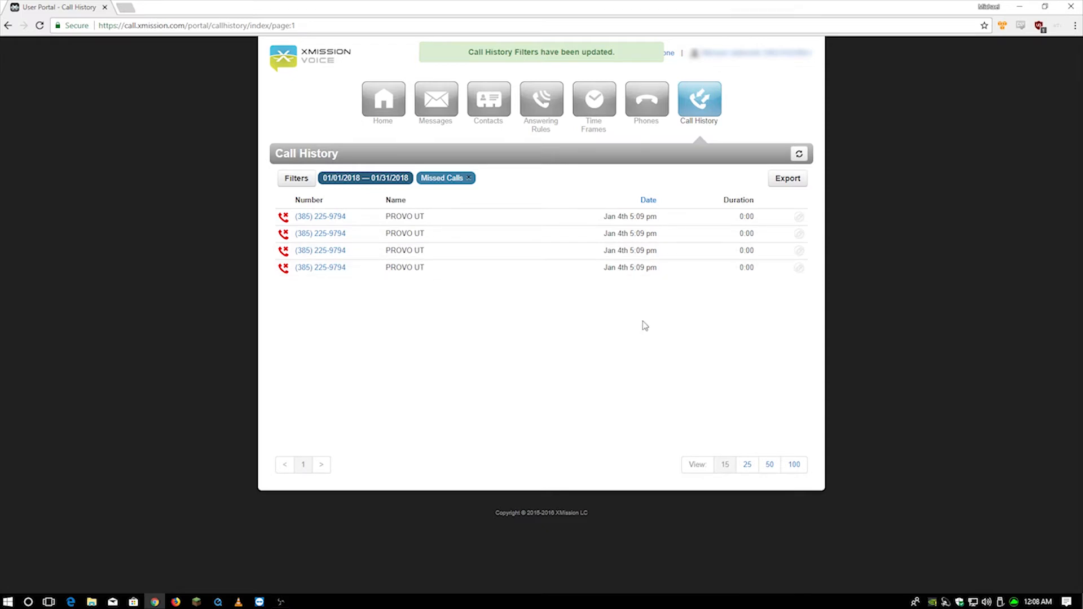
pyautogui.click(788, 178)
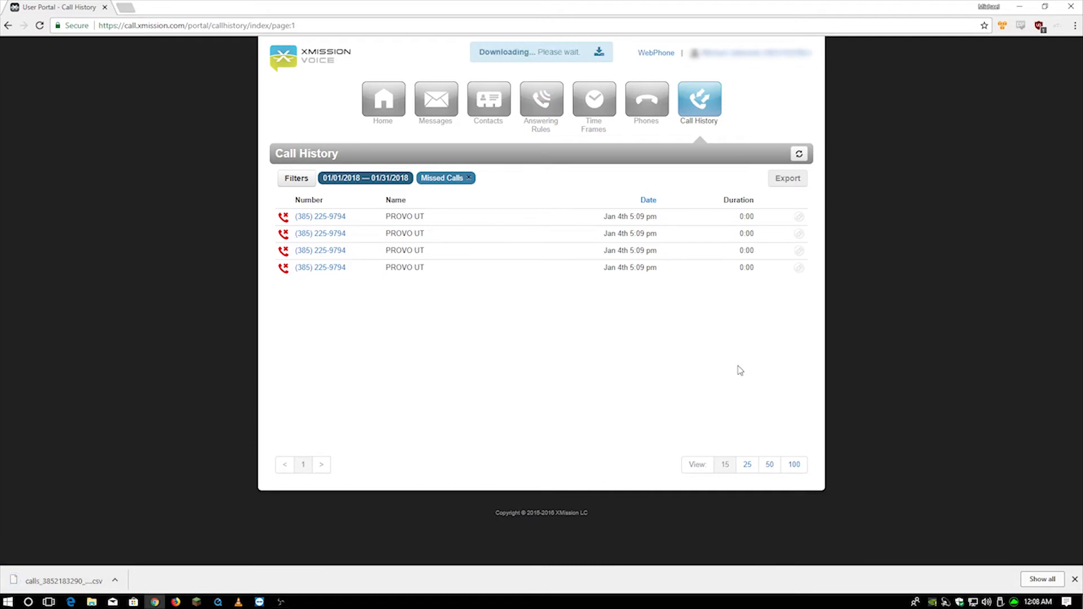
# Step: Open the user profile and review its caller ID, account security and voicemail PIN settings
pyautogui.click(751, 52)
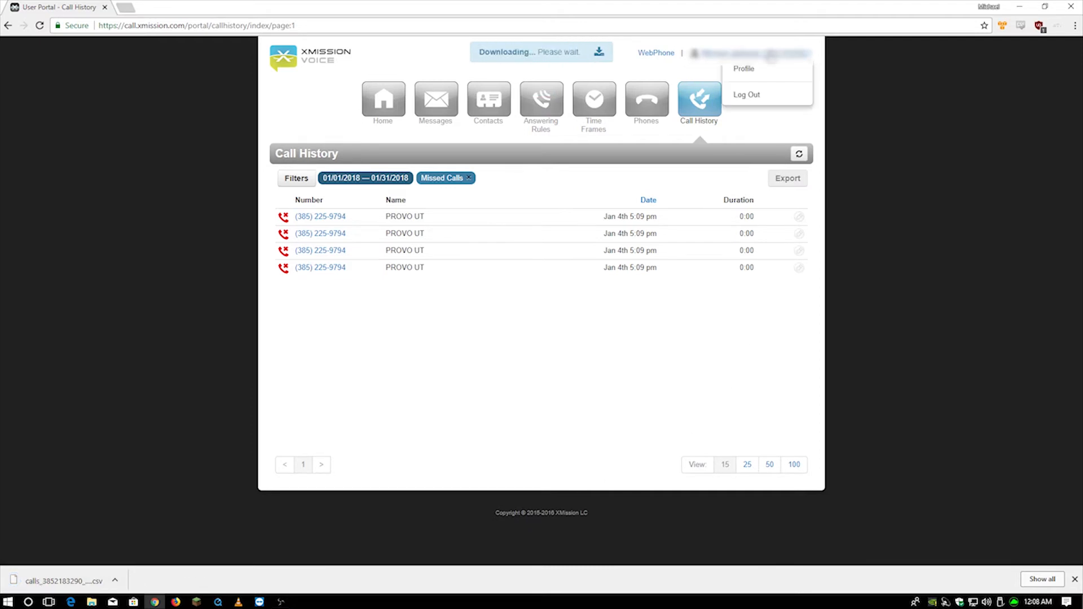
pyautogui.click(762, 70)
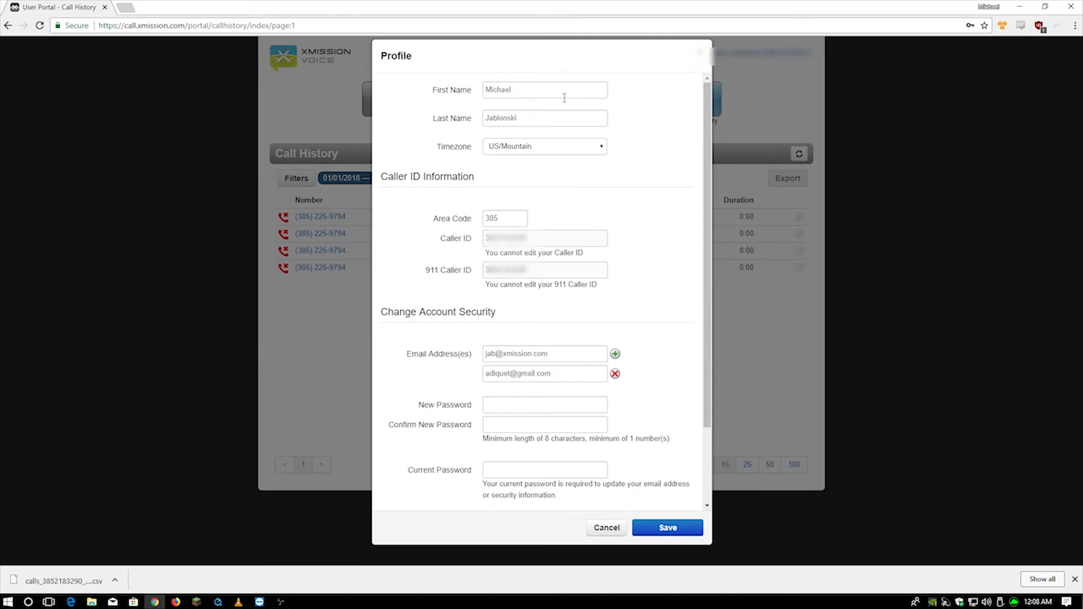
pyautogui.scroll(-1, 585, 171)
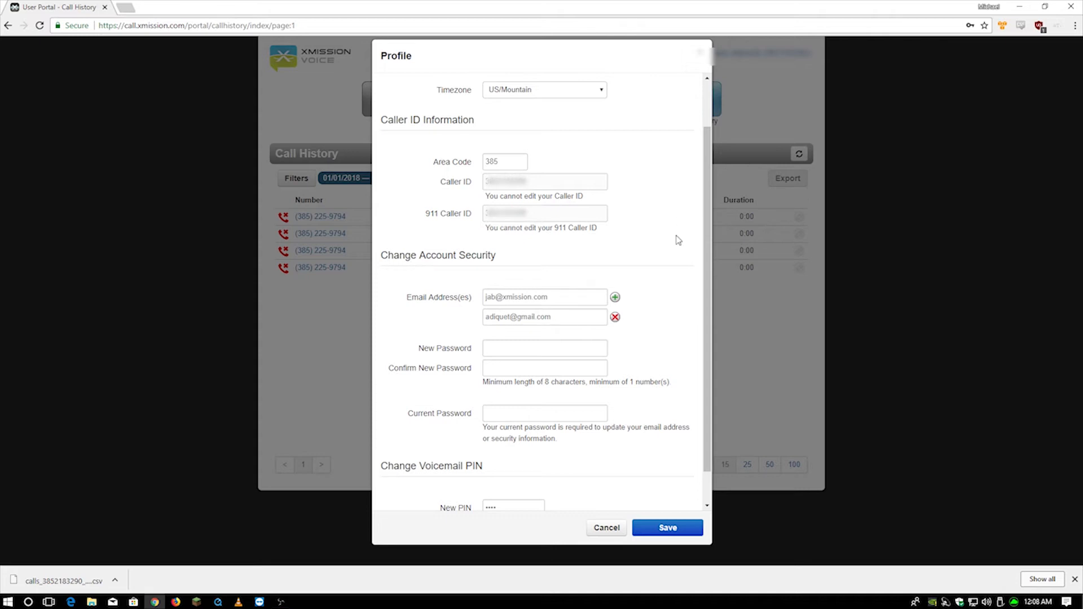
pyautogui.scroll(-1, 678, 239)
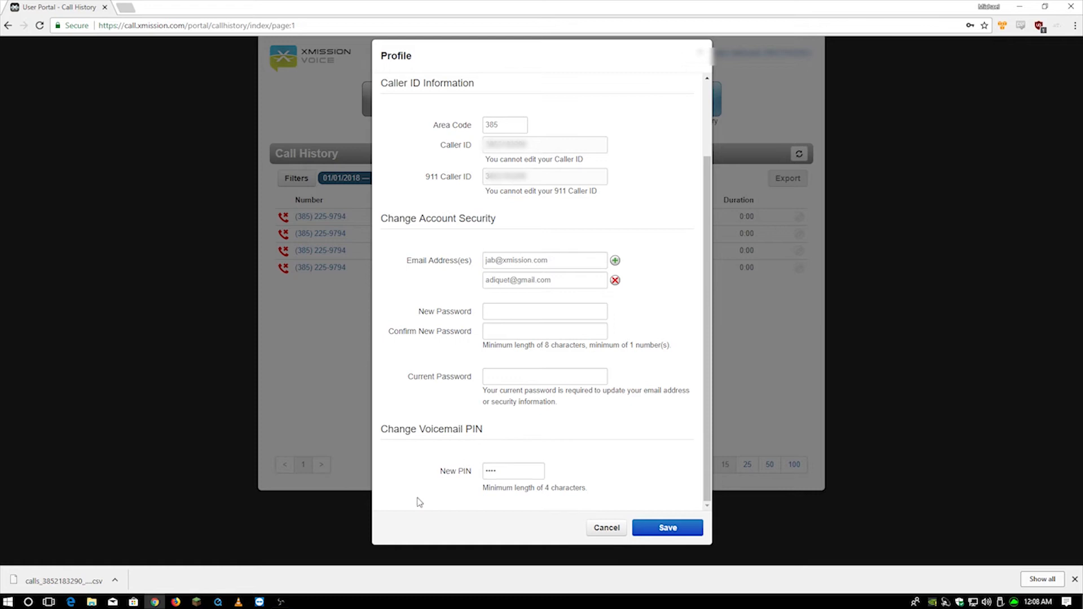
# Step: Save the profile settings and open the WebPhone, dismissing its introductory hint about making a new call
pyautogui.click(686, 526)
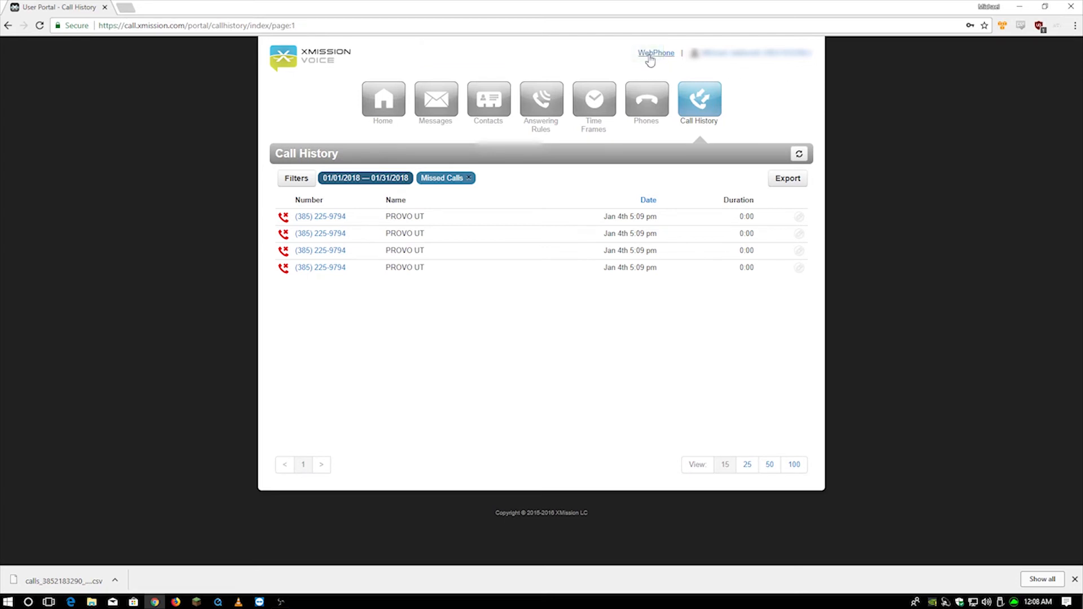
pyautogui.click(658, 53)
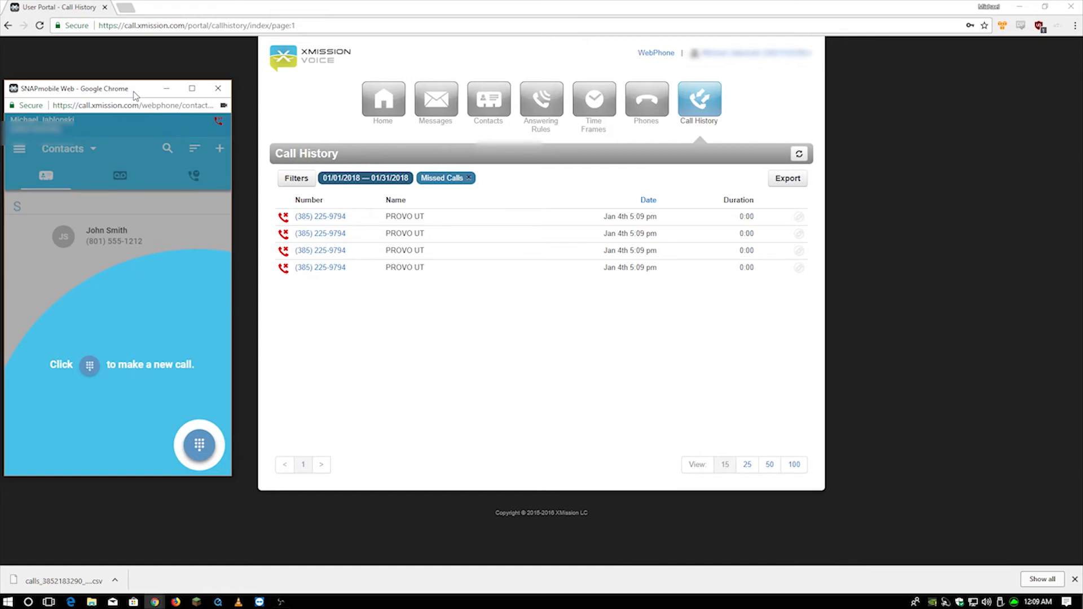
pyautogui.click(219, 126)
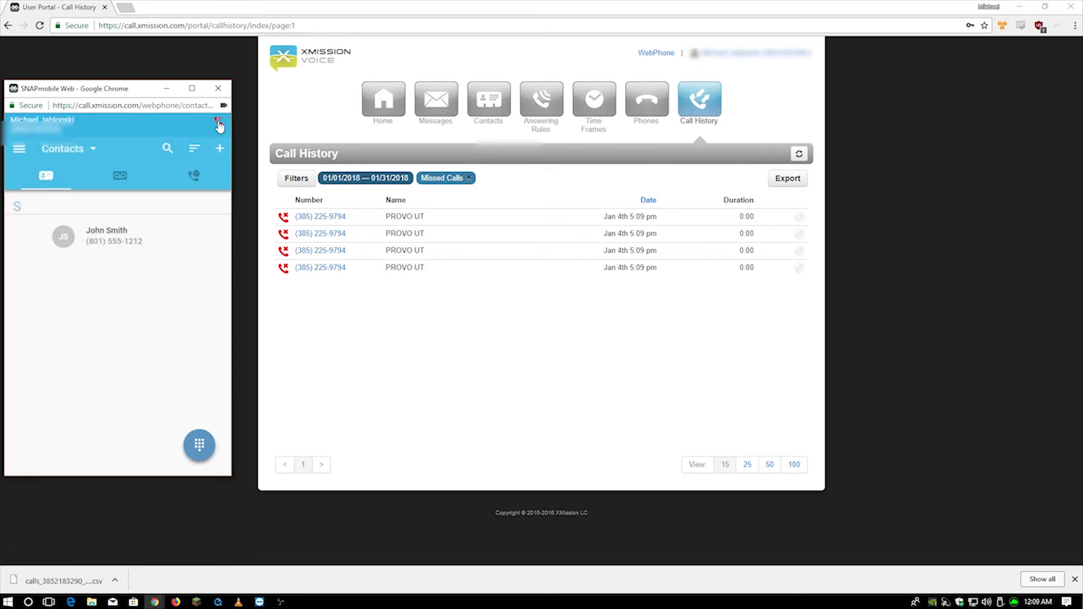
# Step: Reload the WebPhone to reconnect its phone line
pyautogui.click(220, 127)
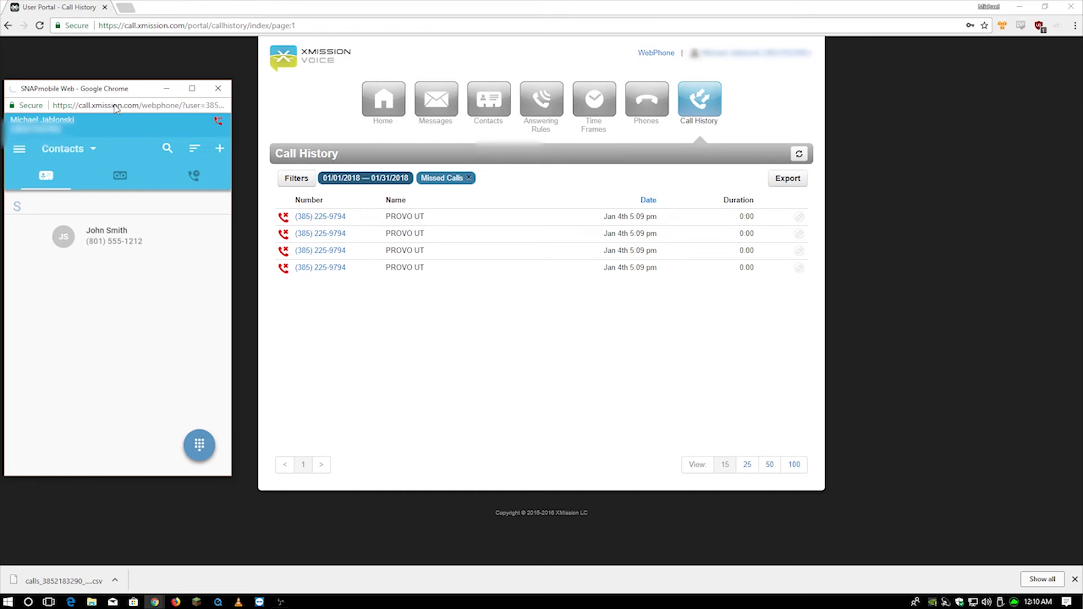
pyautogui.press('F5')
pyautogui.click(219, 123)
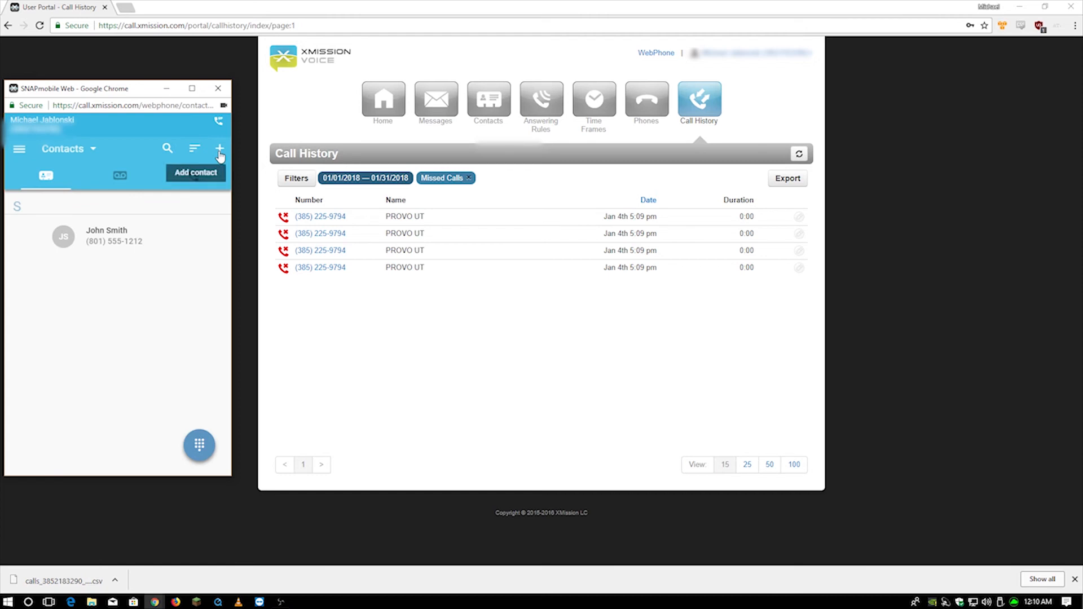
# Step: Review the WebPhone's contact filter options and its Speakers and Ringtone settings
pyautogui.click(92, 151)
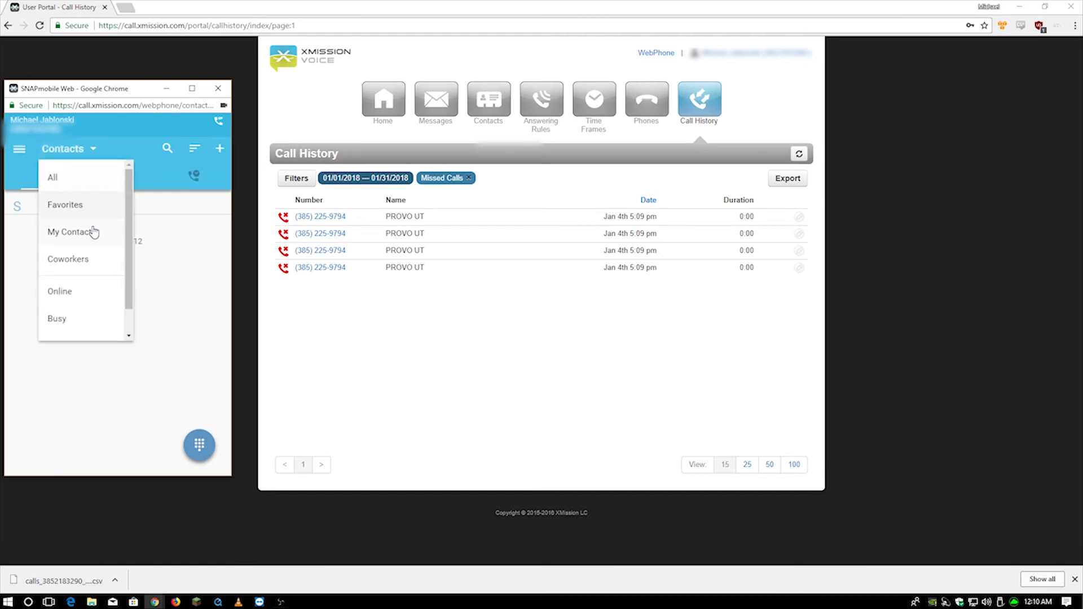
pyautogui.click(90, 149)
pyautogui.click(19, 149)
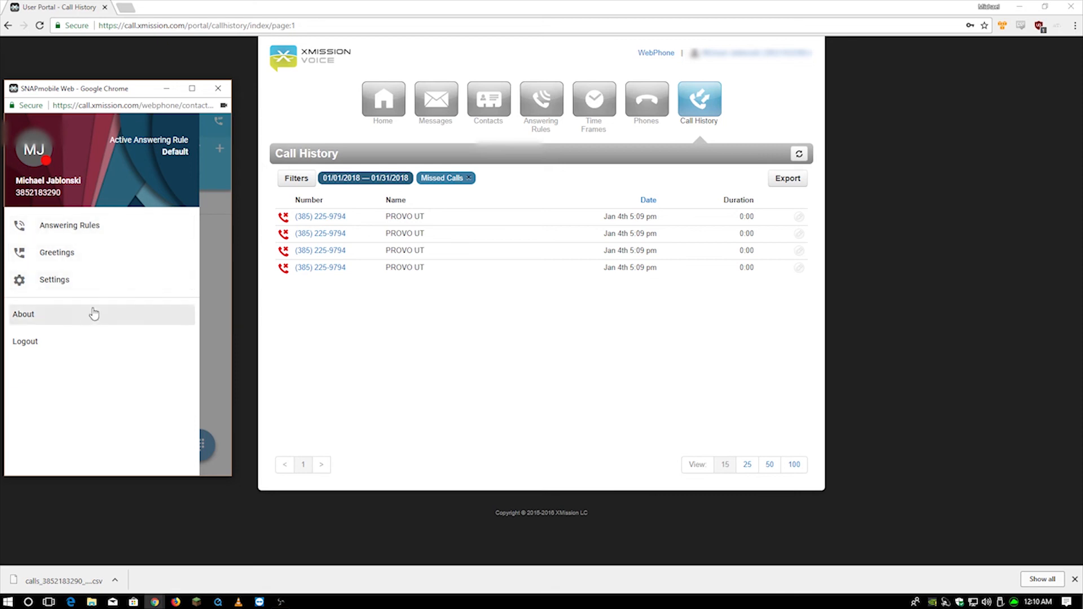
pyautogui.click(92, 285)
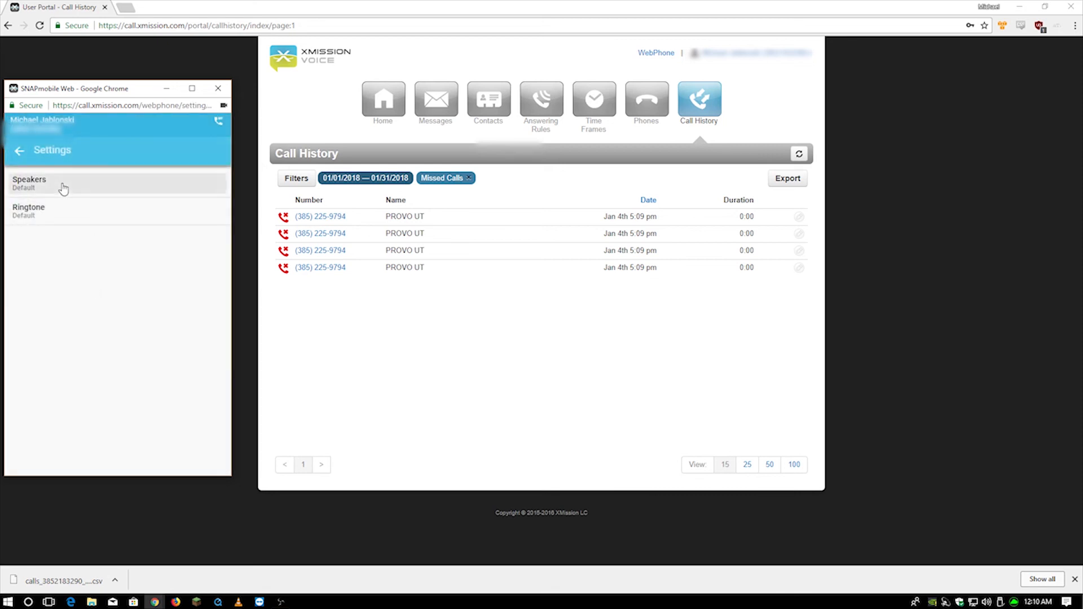
pyautogui.click(19, 150)
# Step: View the WebPhone's voicemail and browse through its call history
pyautogui.click(120, 177)
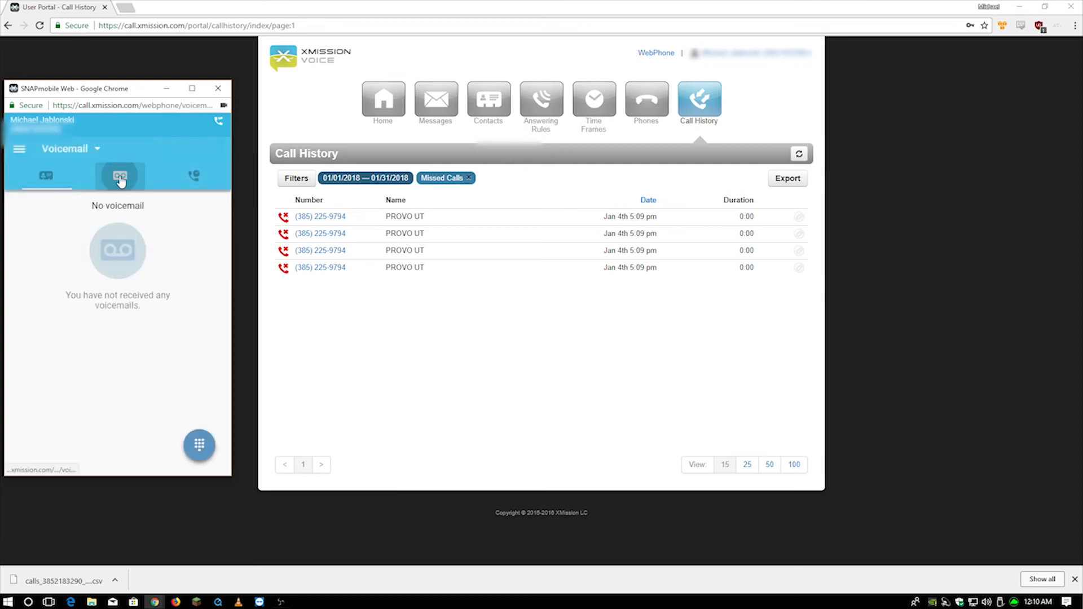
pyautogui.click(191, 177)
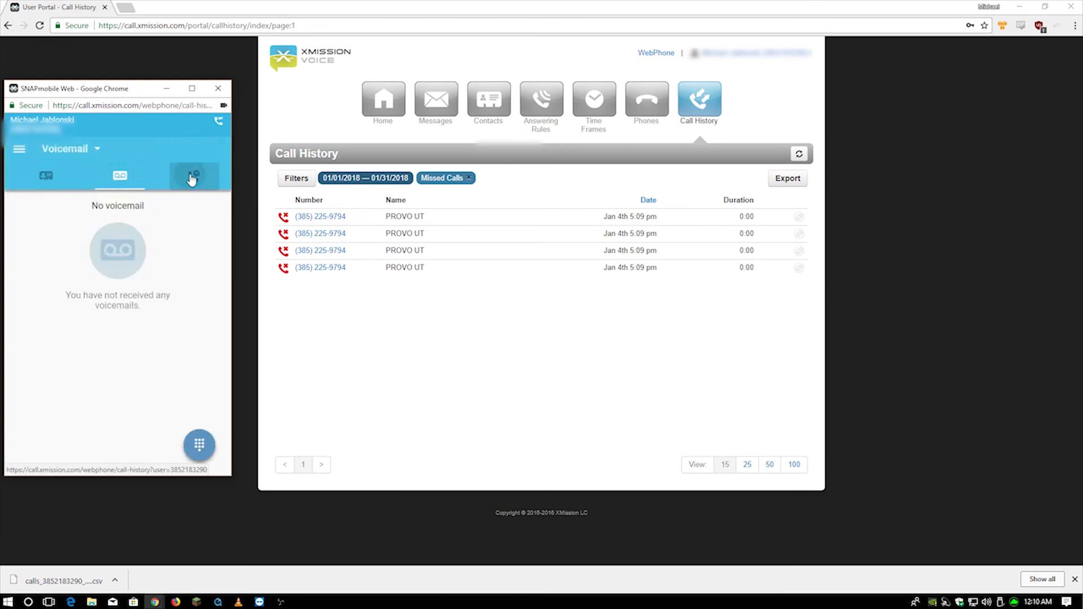
pyautogui.scroll(-10, 114, 249)
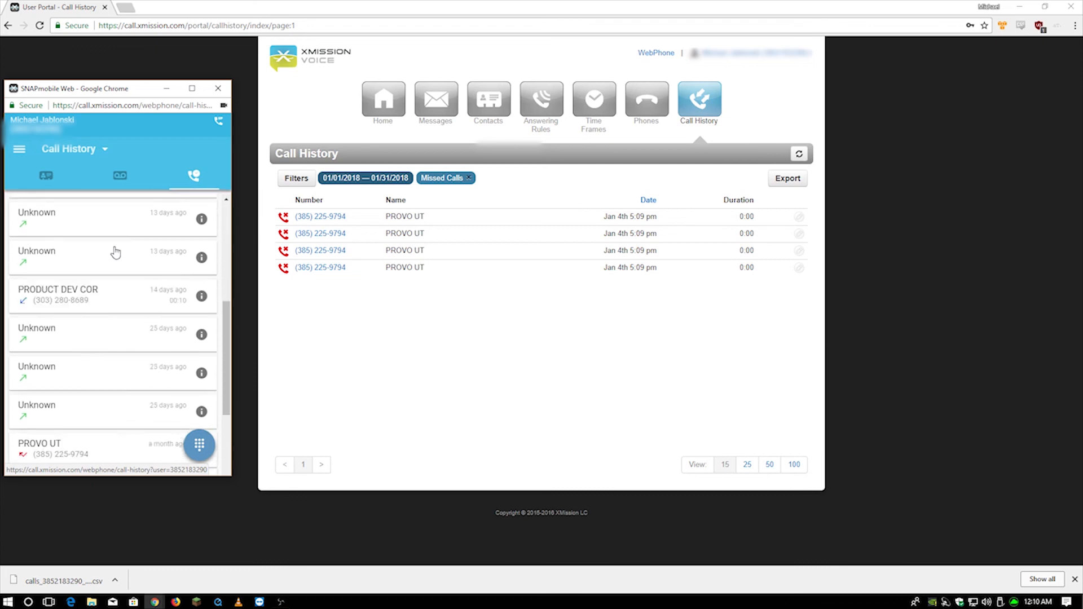
pyautogui.scroll(10, 99, 327)
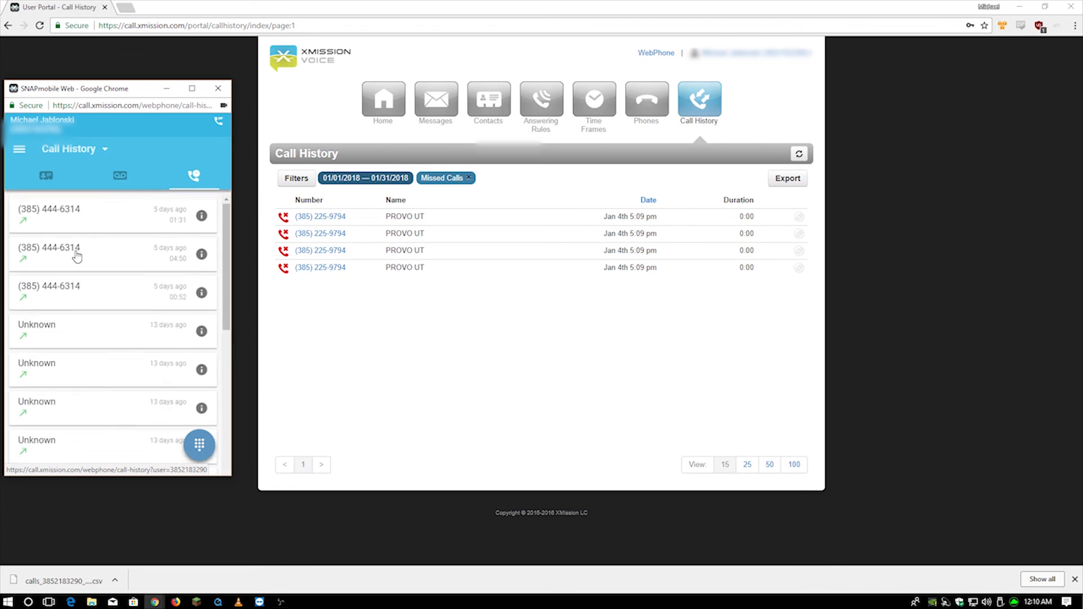
# Step: View the WebPhone's contacts and dial pad, and close the WebPhone window
pyautogui.click(47, 177)
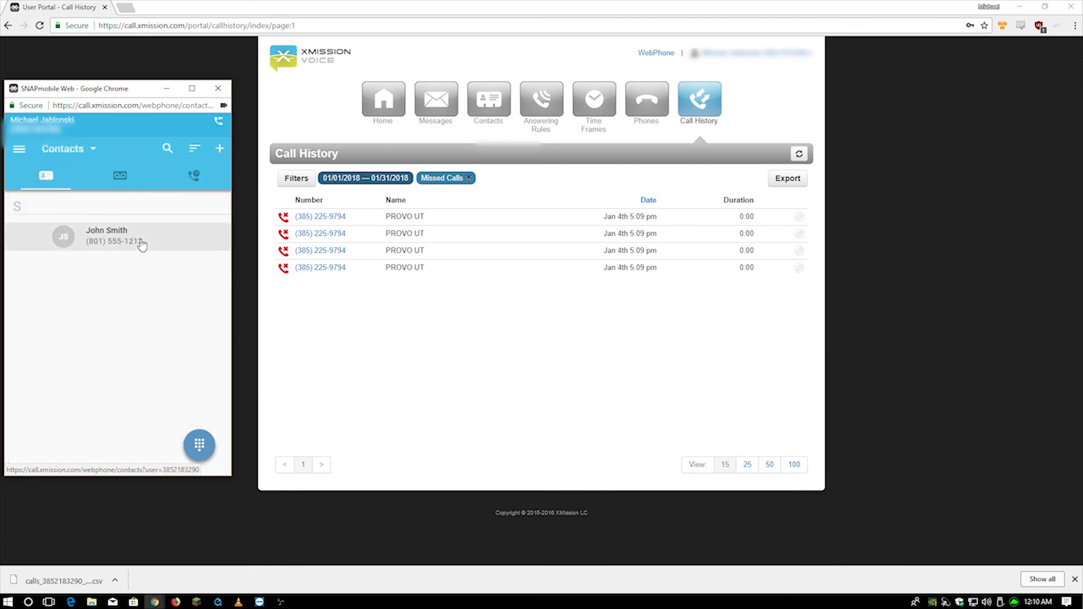
pyautogui.click(190, 449)
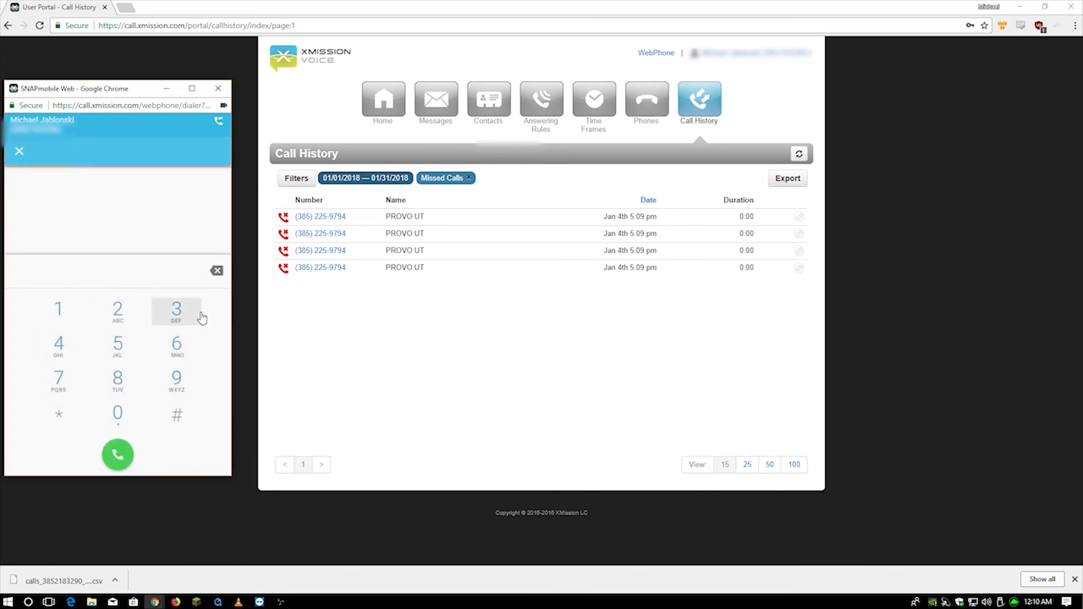
pyautogui.click(19, 151)
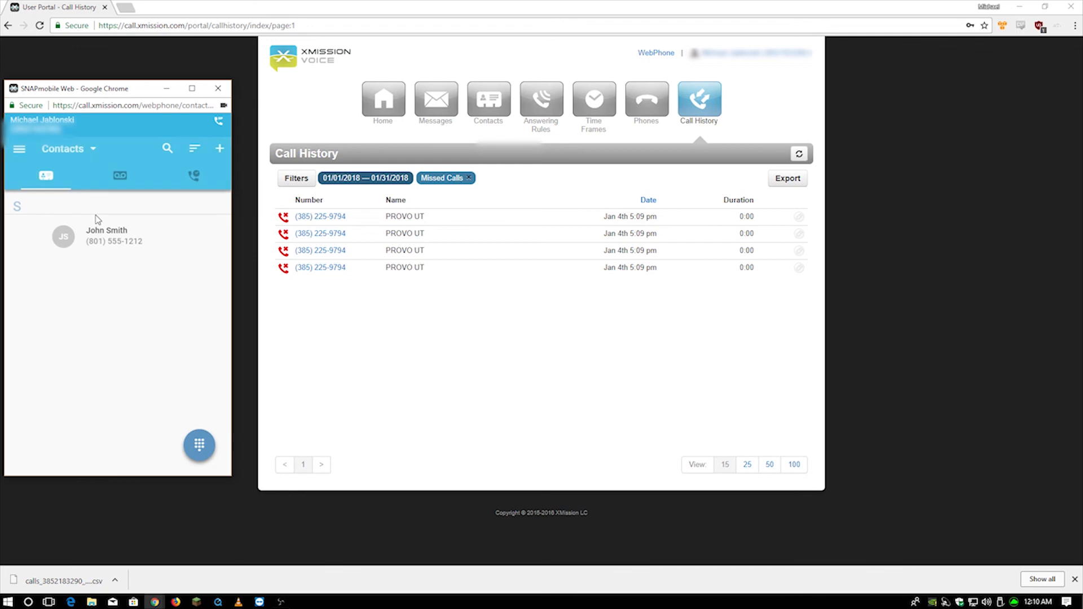
pyautogui.click(217, 90)
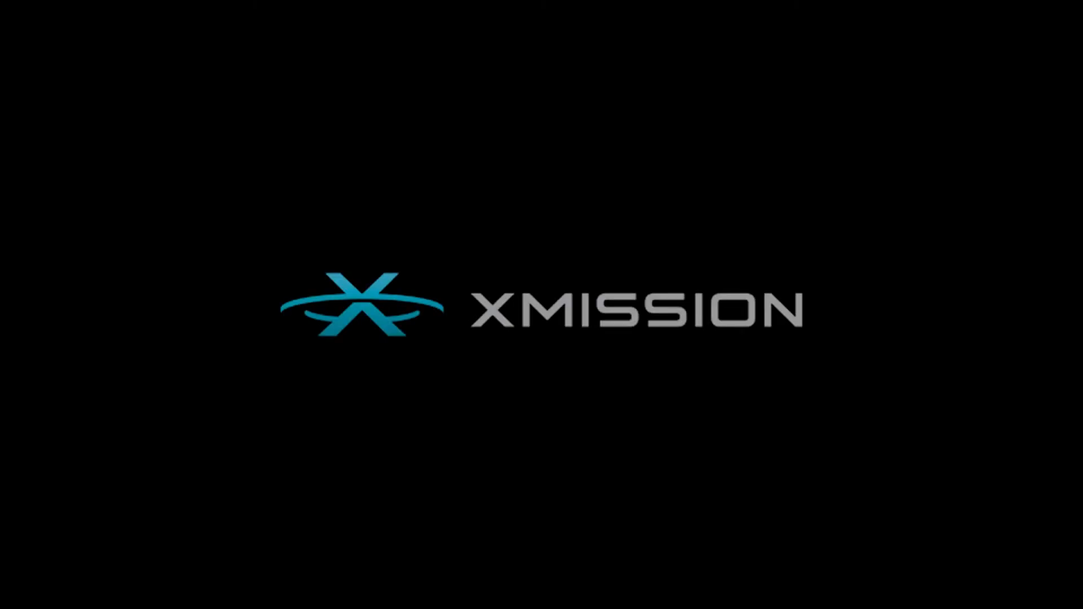